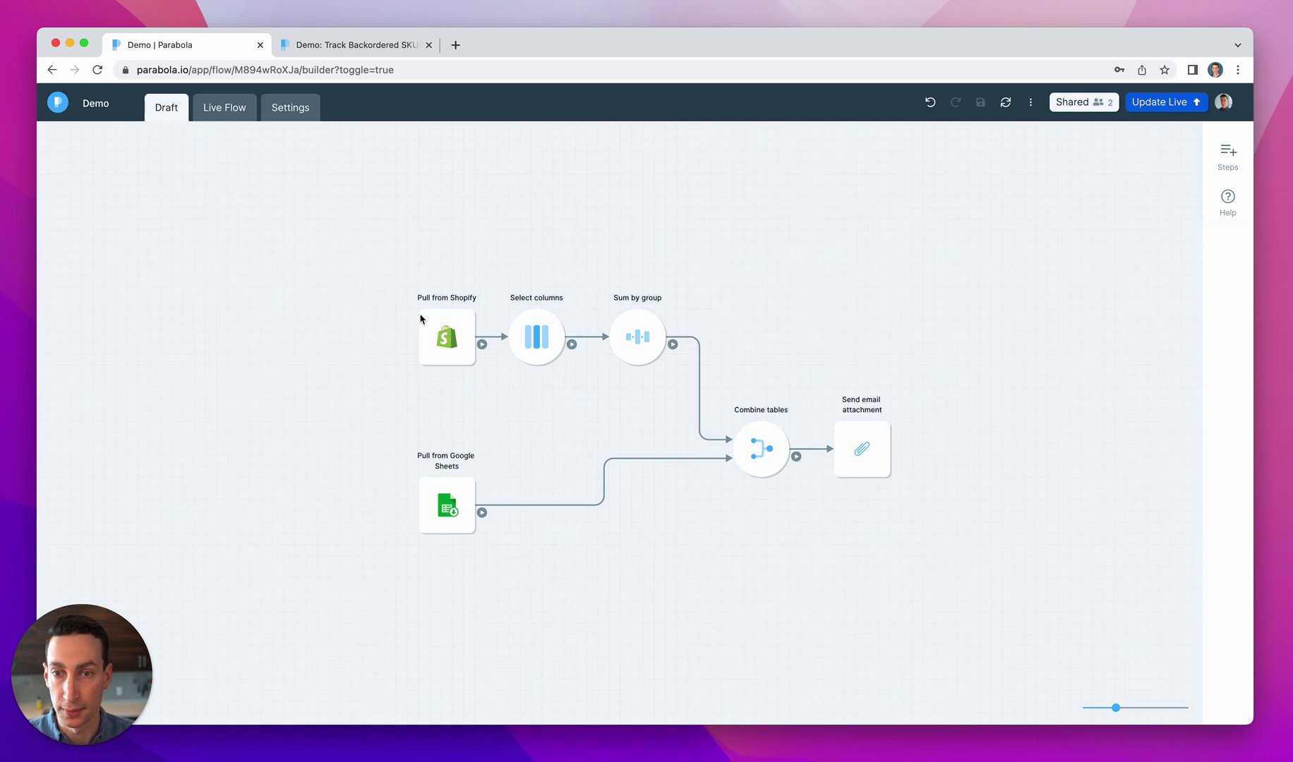
Select and deselect flow steps: Shopify, Google Sheets, Select columns, Sum by group, Combine tables
click(447, 338)
shift+click(452, 508)
click(542, 424)
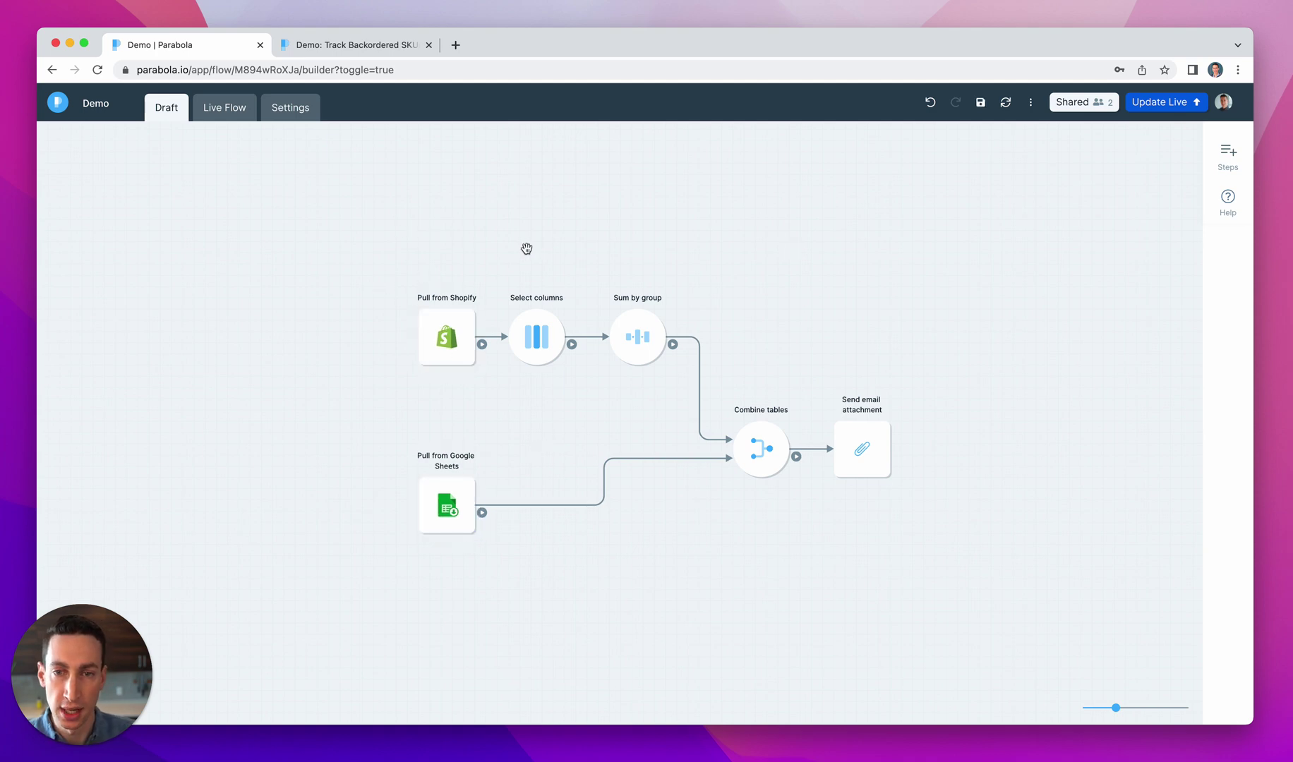
drag(527, 250, 788, 544)
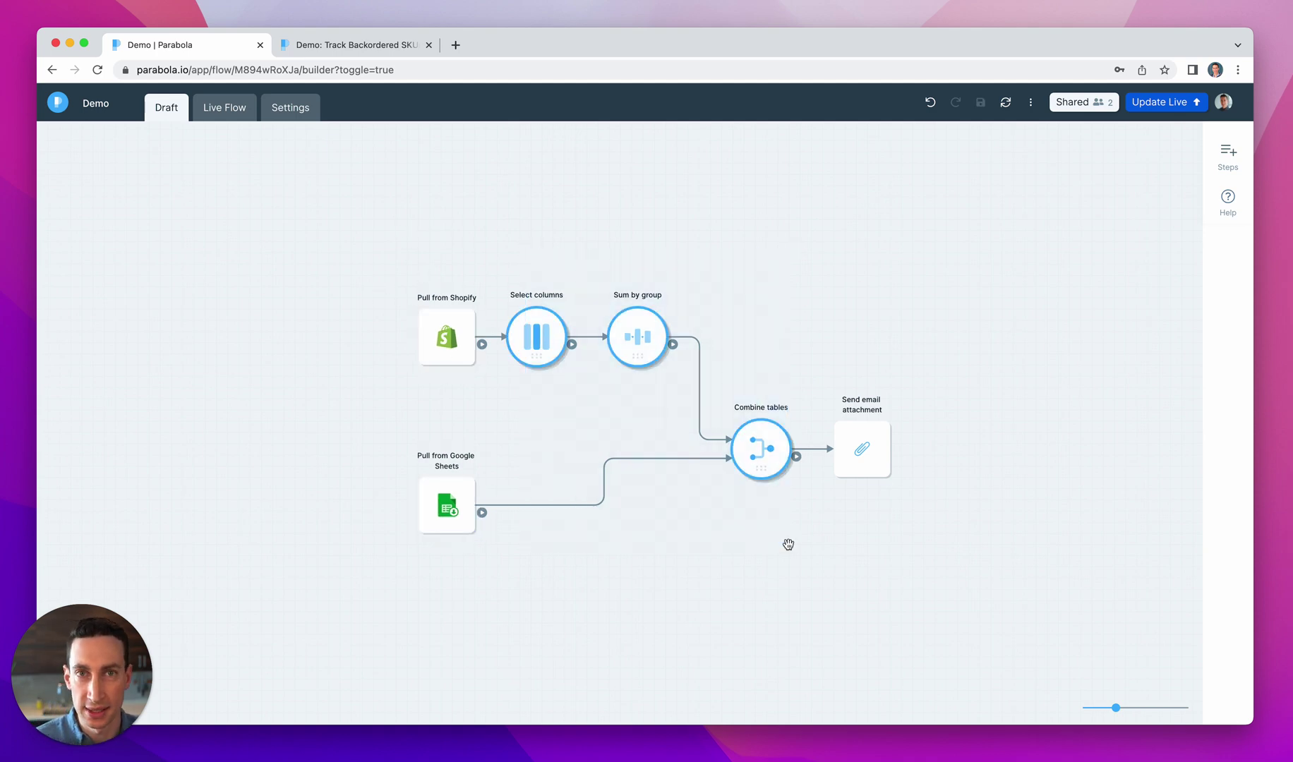
click(839, 321)
mouse_move(875, 443)
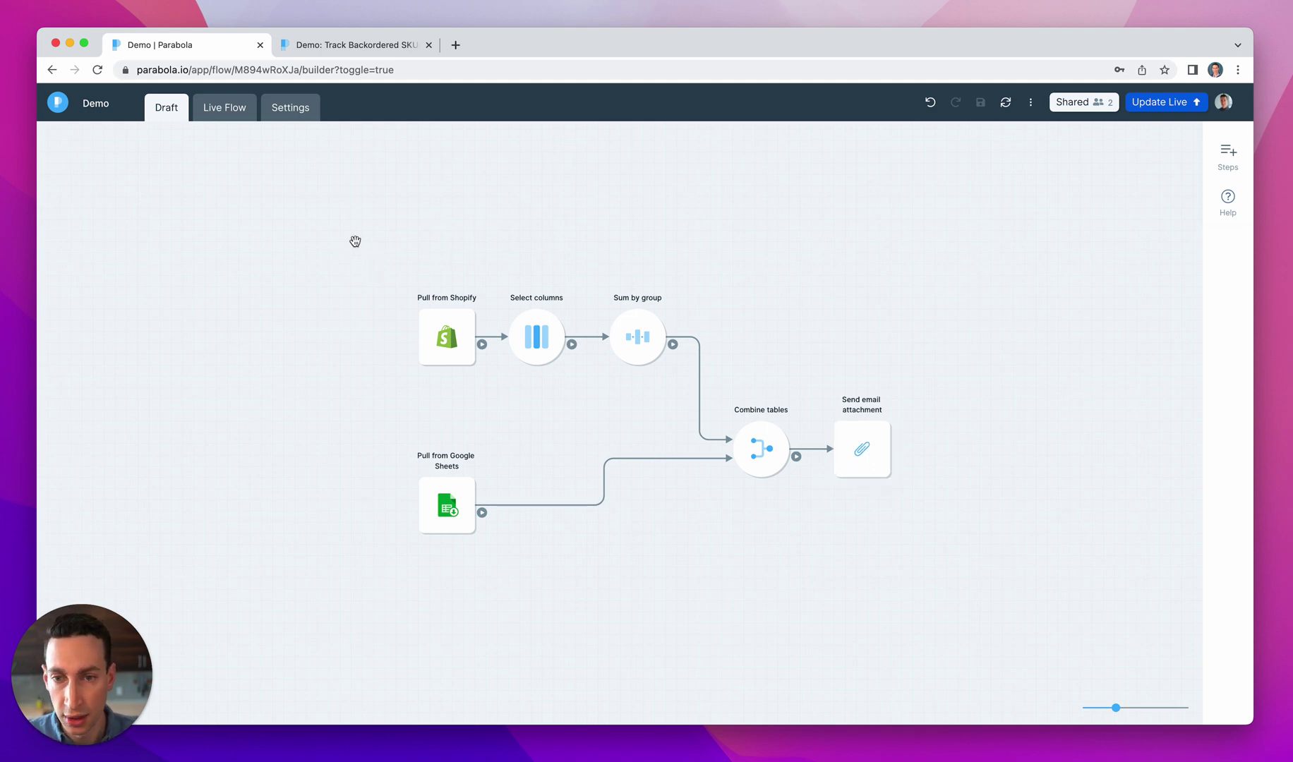
Box-select the whole flow, then review the Pull from Shopify step's order results
drag(355, 242, 950, 600)
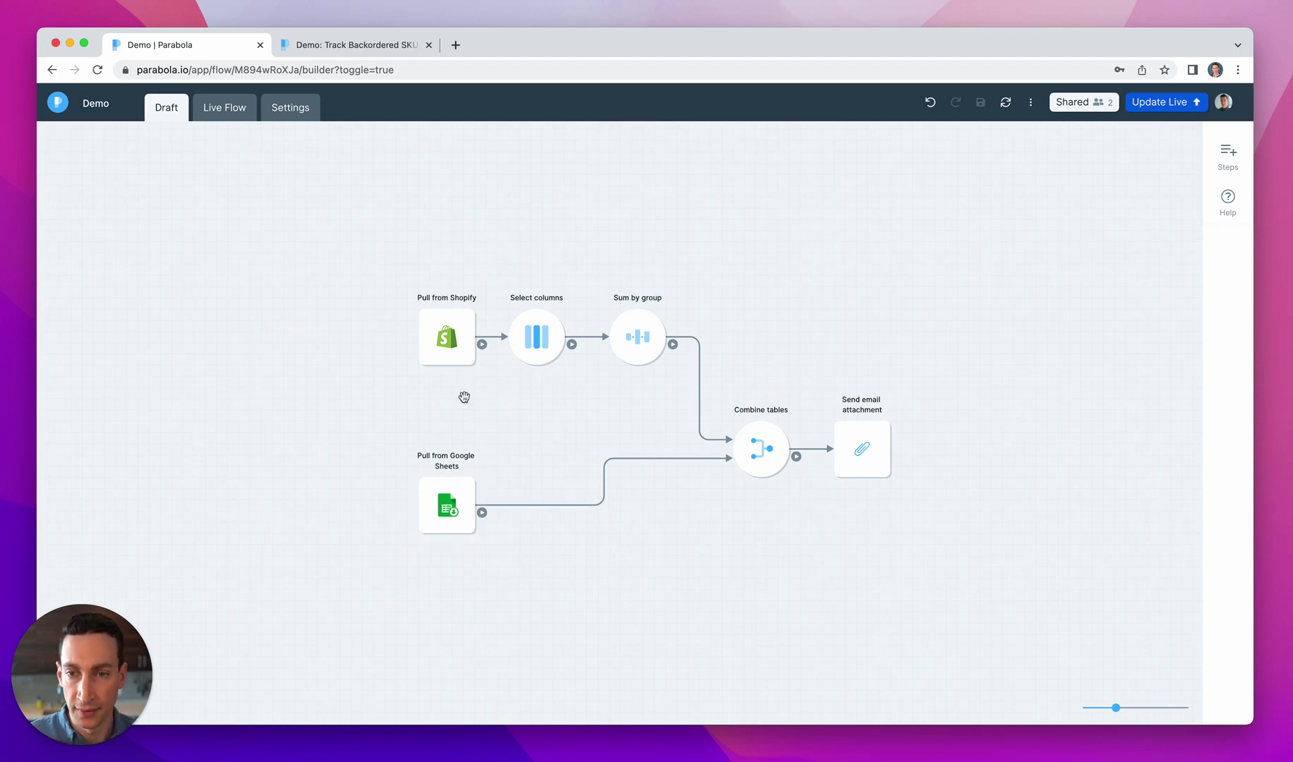
click(448, 339)
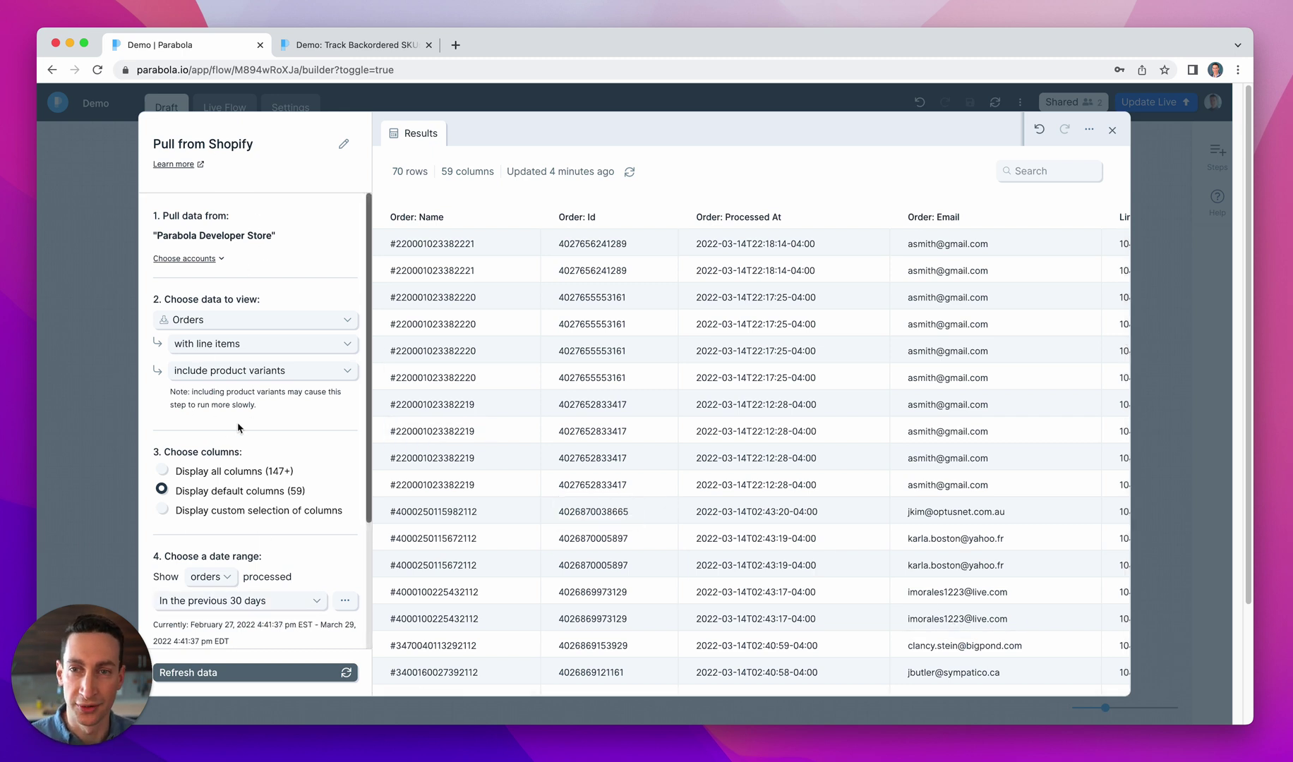
click(145, 438)
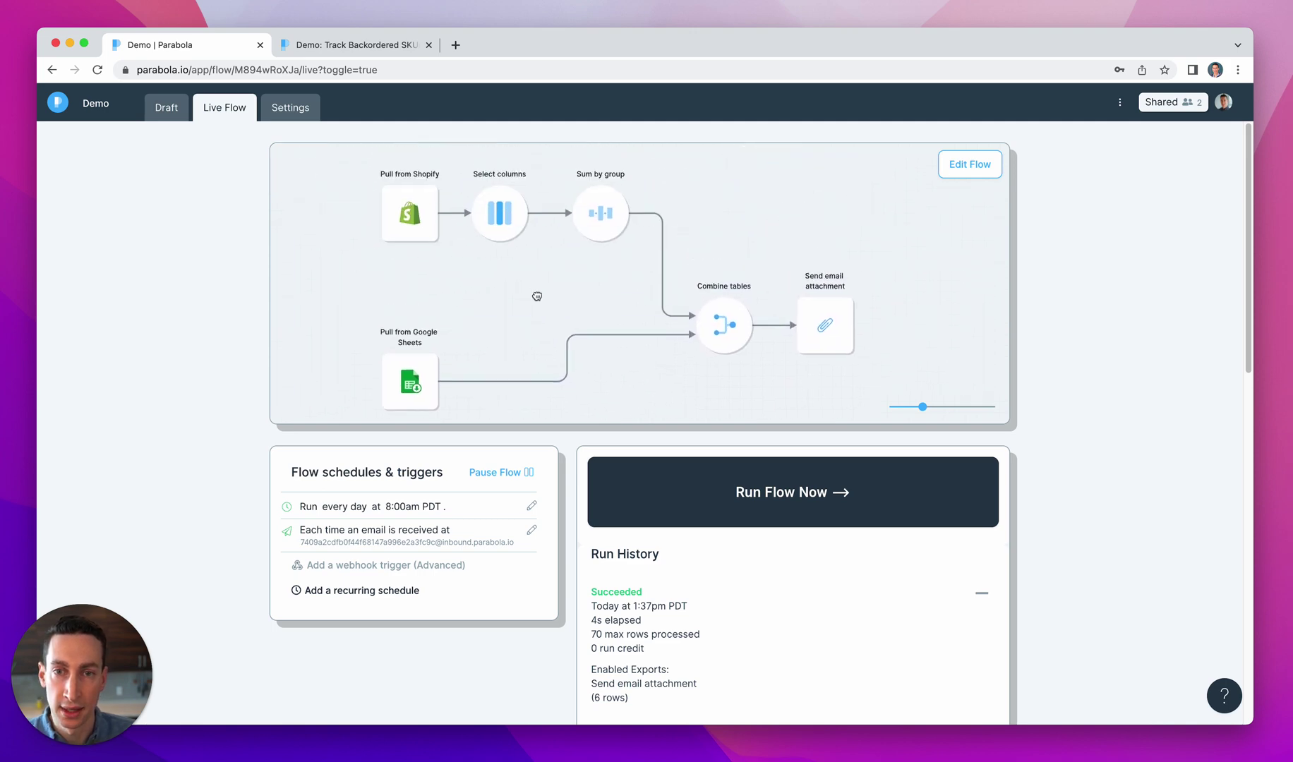
Change the daily schedule's run time from 8:00am to 12:00am PDT and save it
click(475, 509)
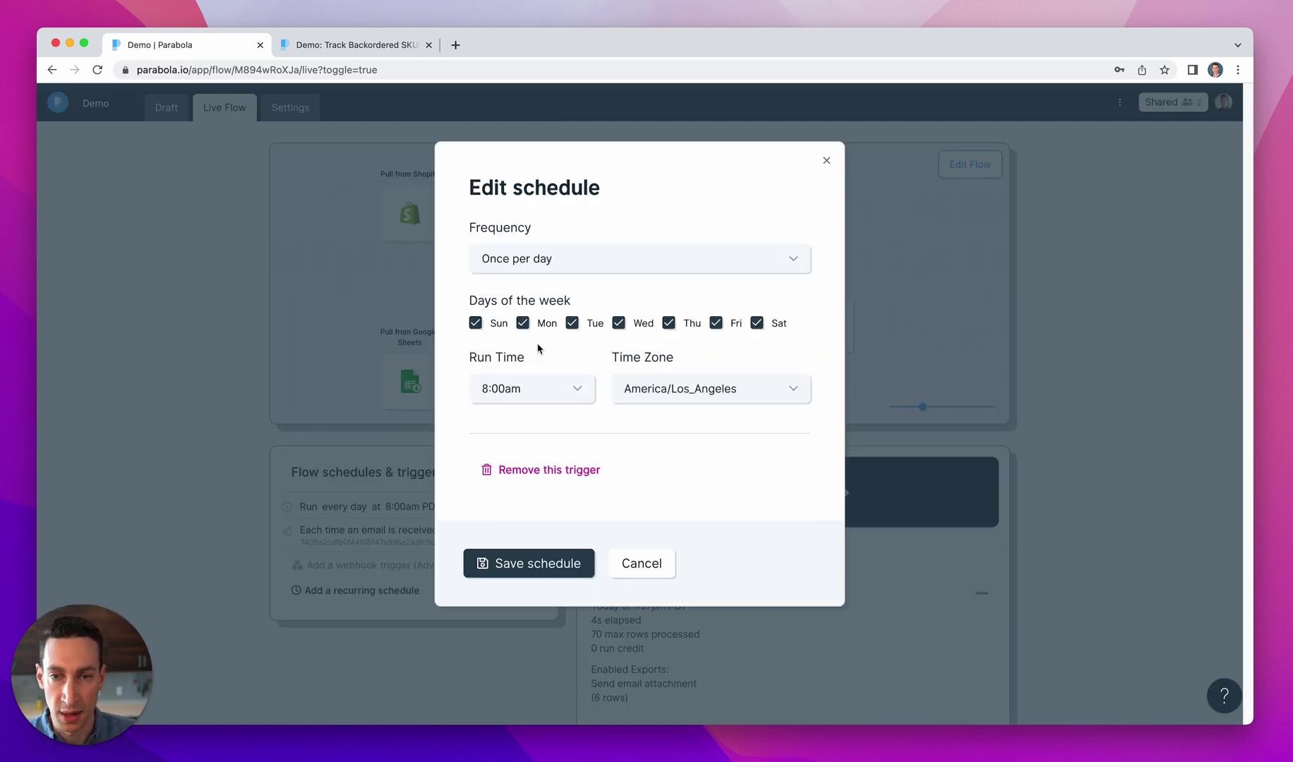
click(552, 389)
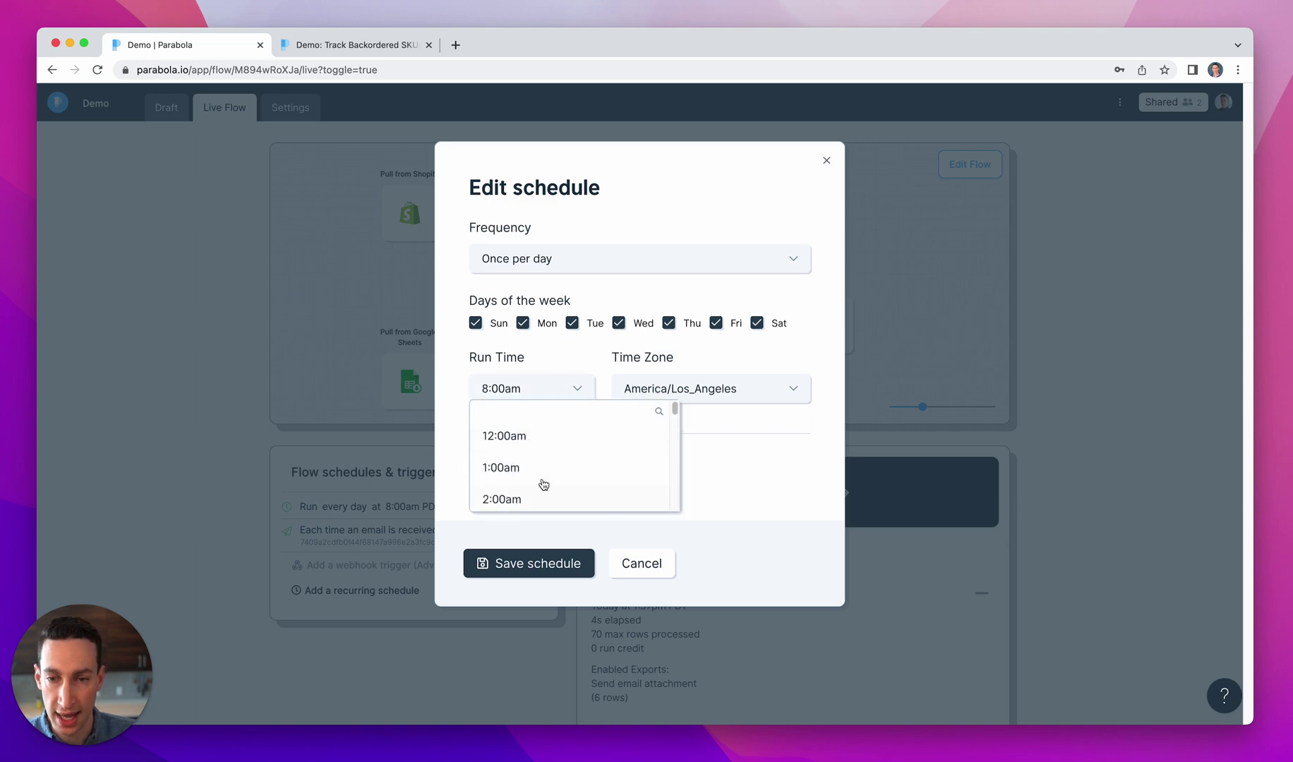
click(538, 439)
click(565, 559)
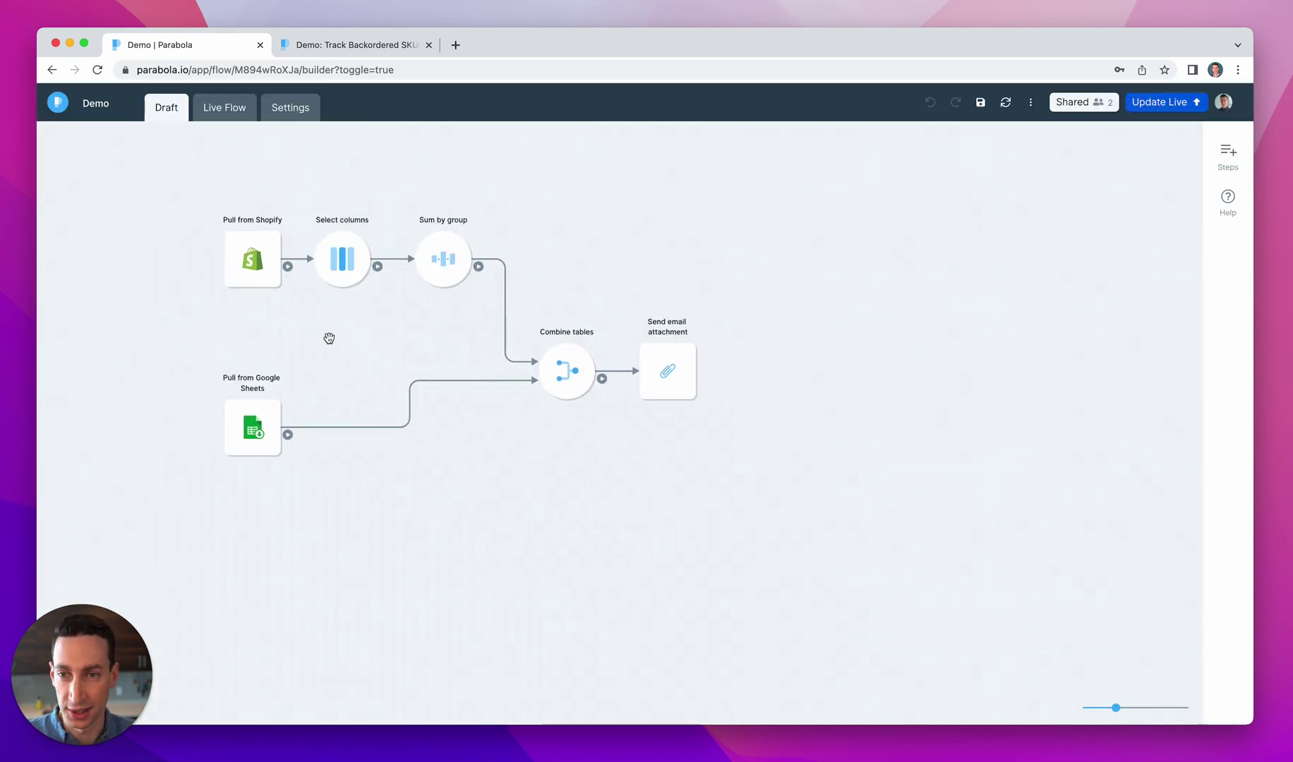
Review the results of the Pull from Shopify and Pull from Google Sheets steps
drag(327, 339, 358, 357)
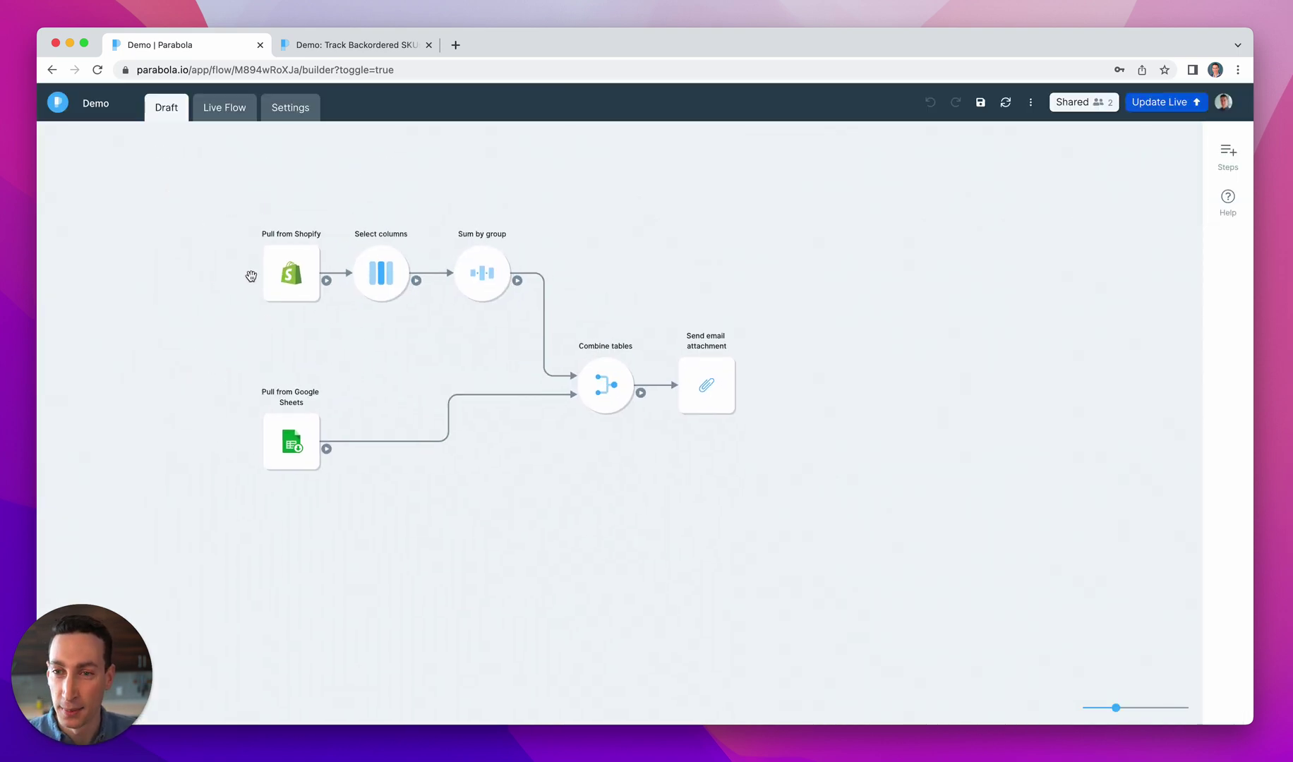
double_click(273, 277)
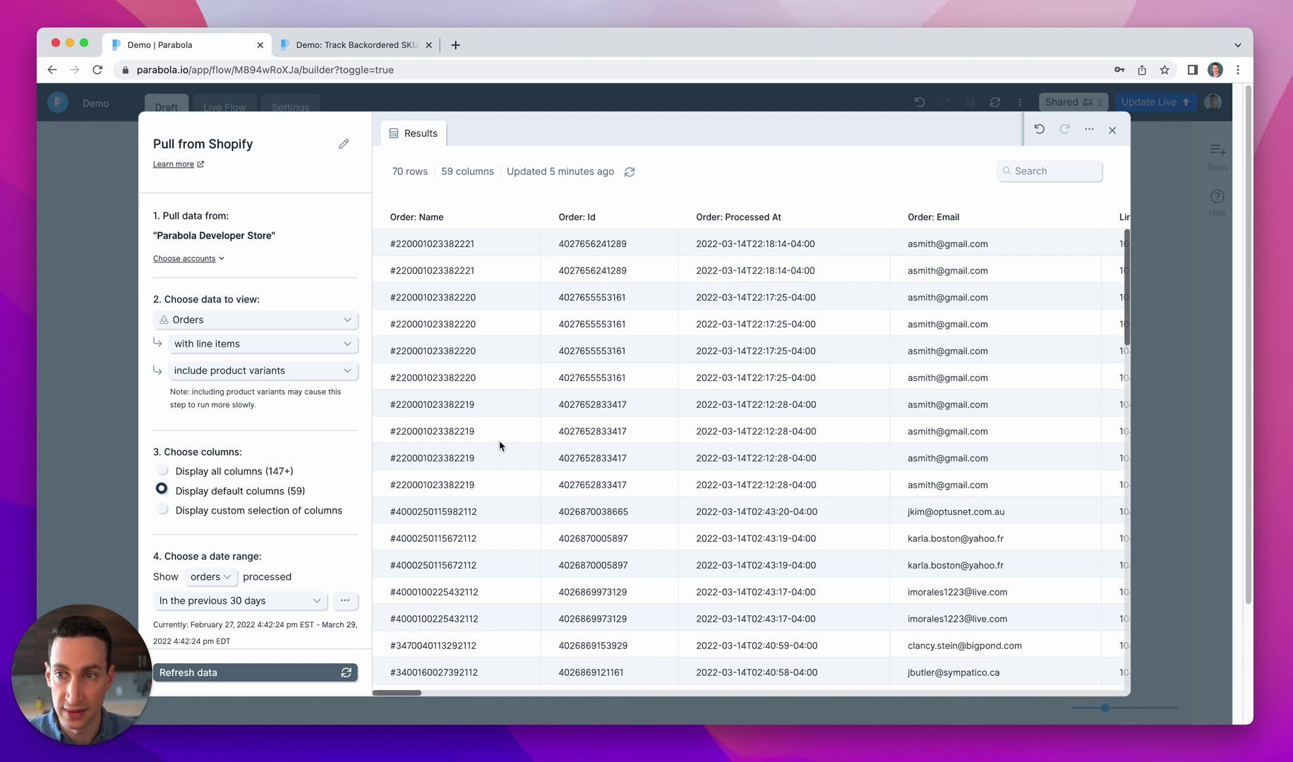
click(128, 349)
double_click(295, 432)
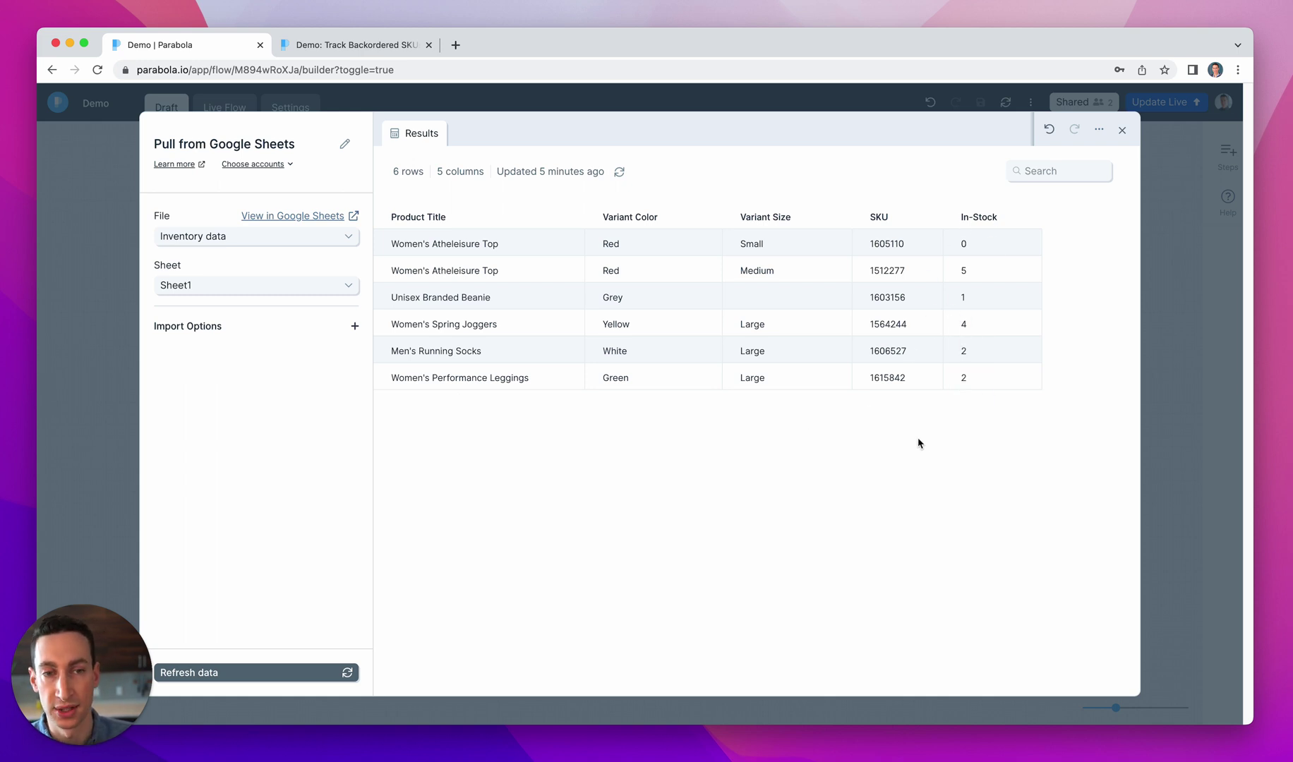
click(121, 424)
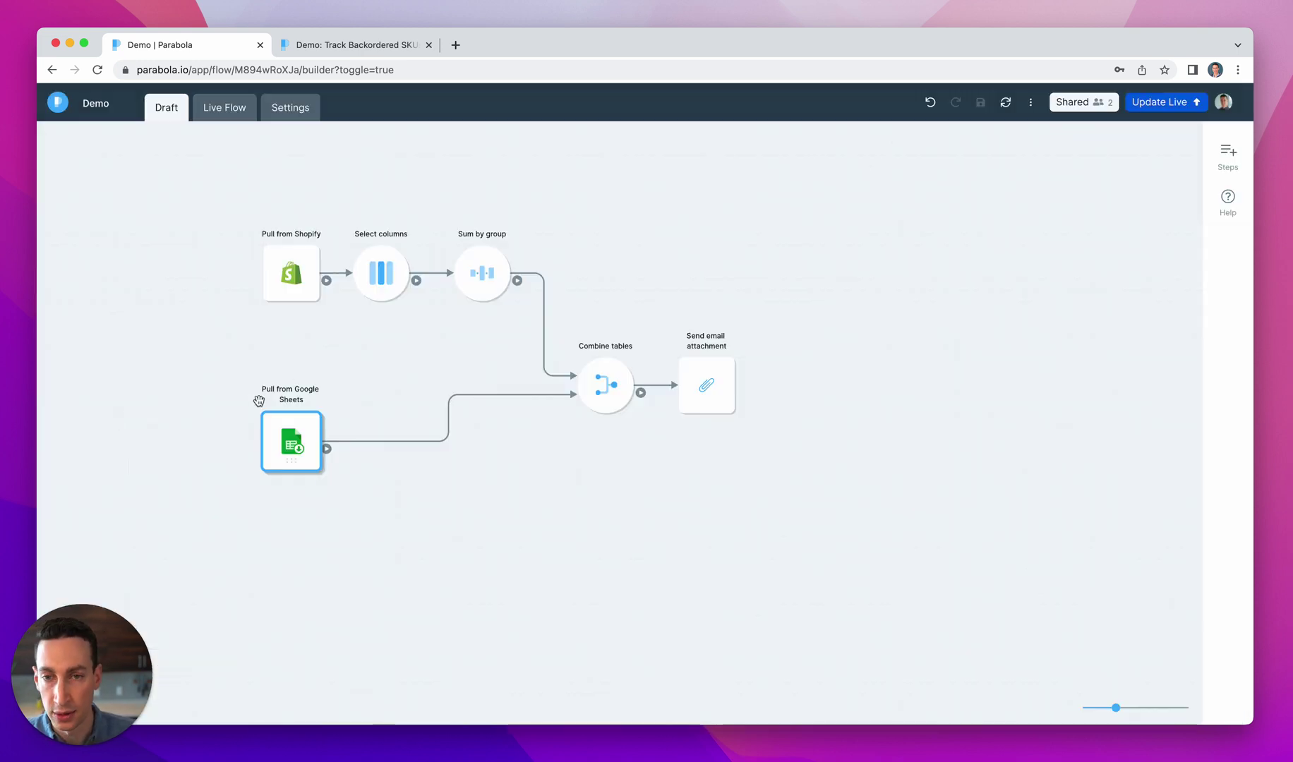
Review the results of the Select columns and Sum by group steps
click(390, 281)
double_click(390, 281)
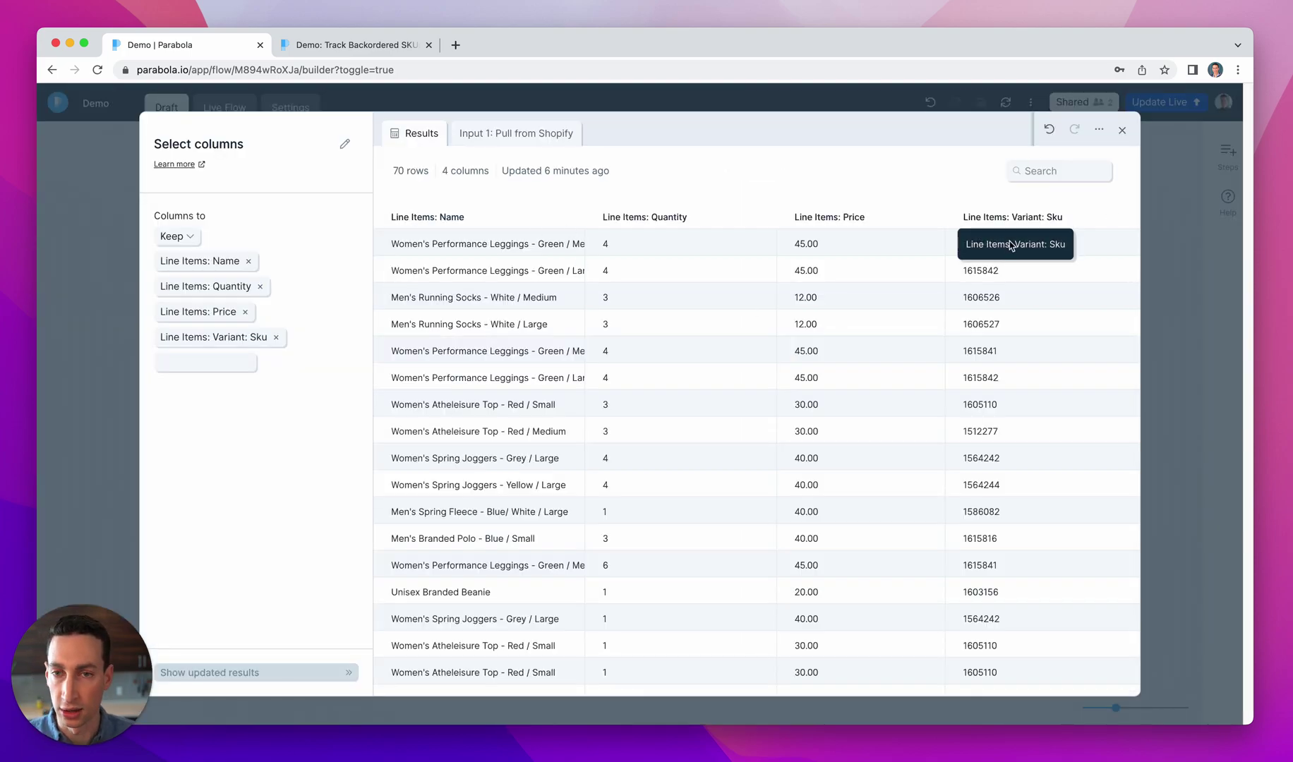
click(125, 351)
double_click(480, 274)
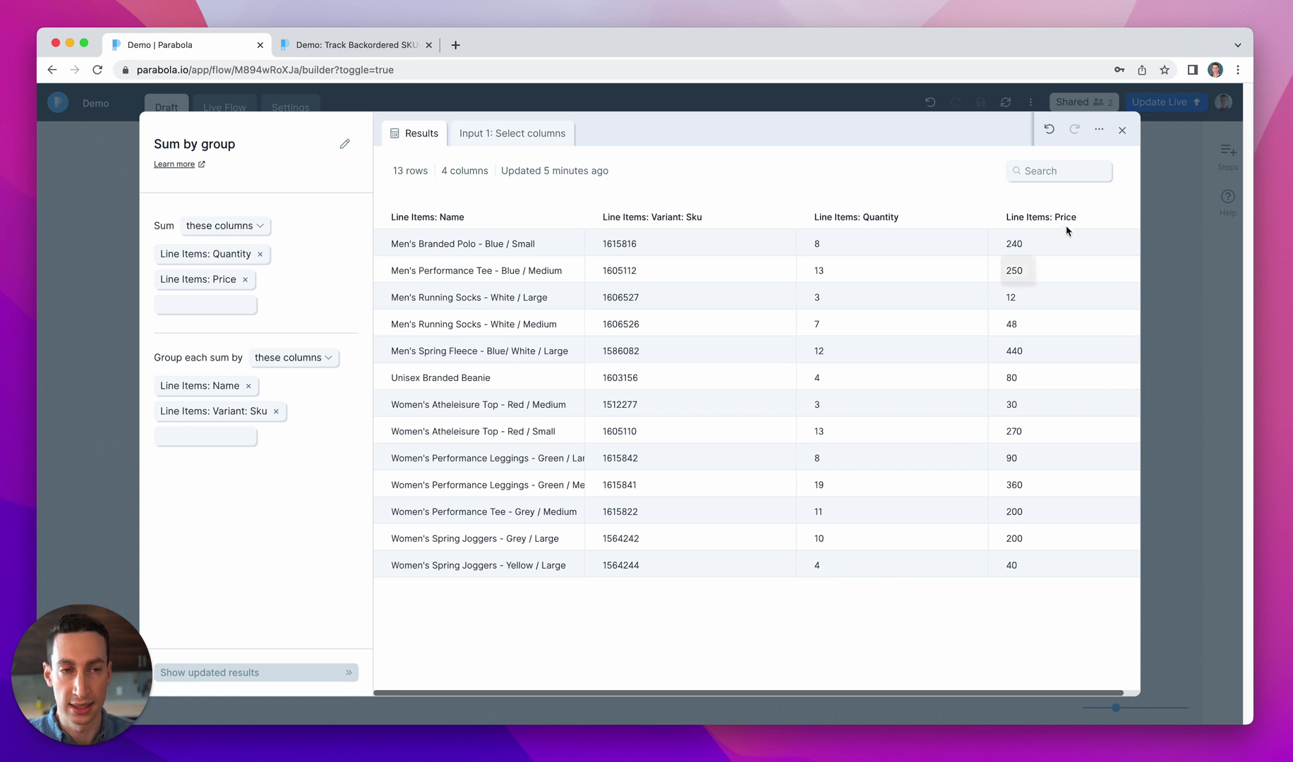
click(53, 409)
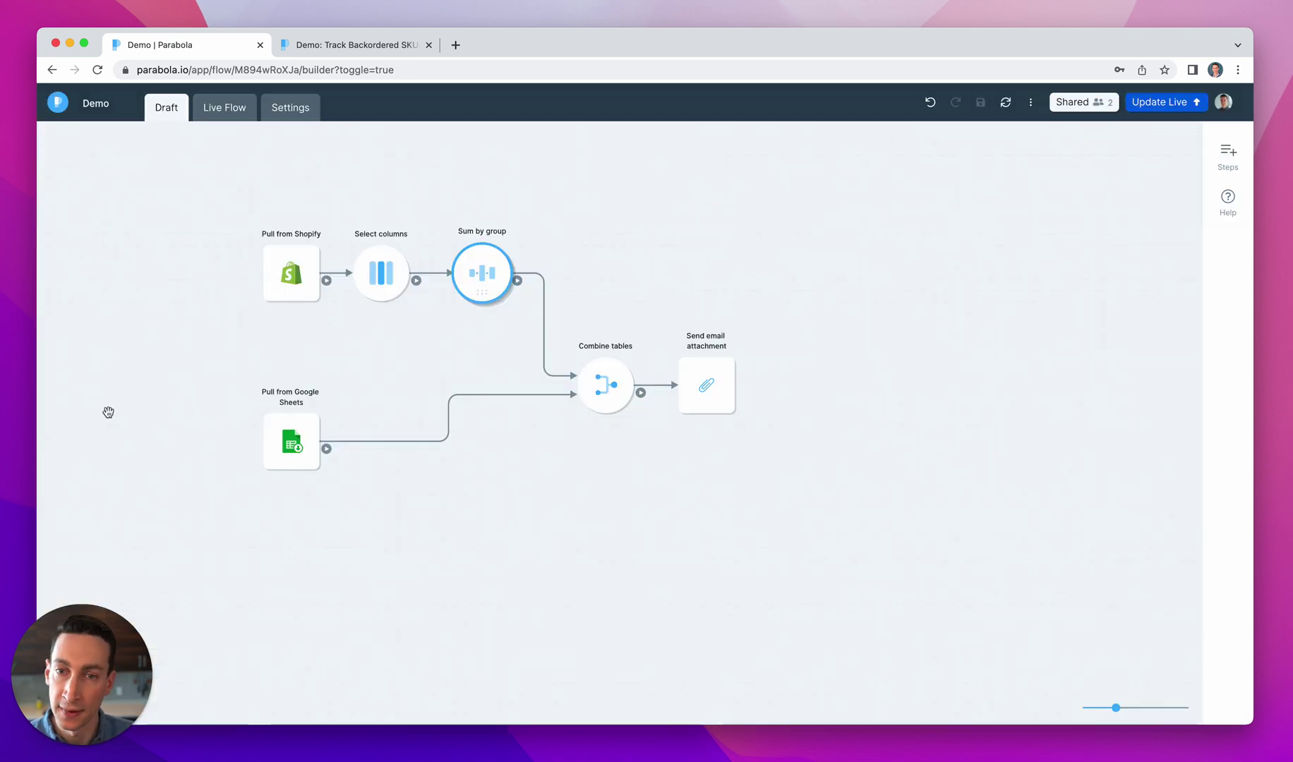
click(604, 386)
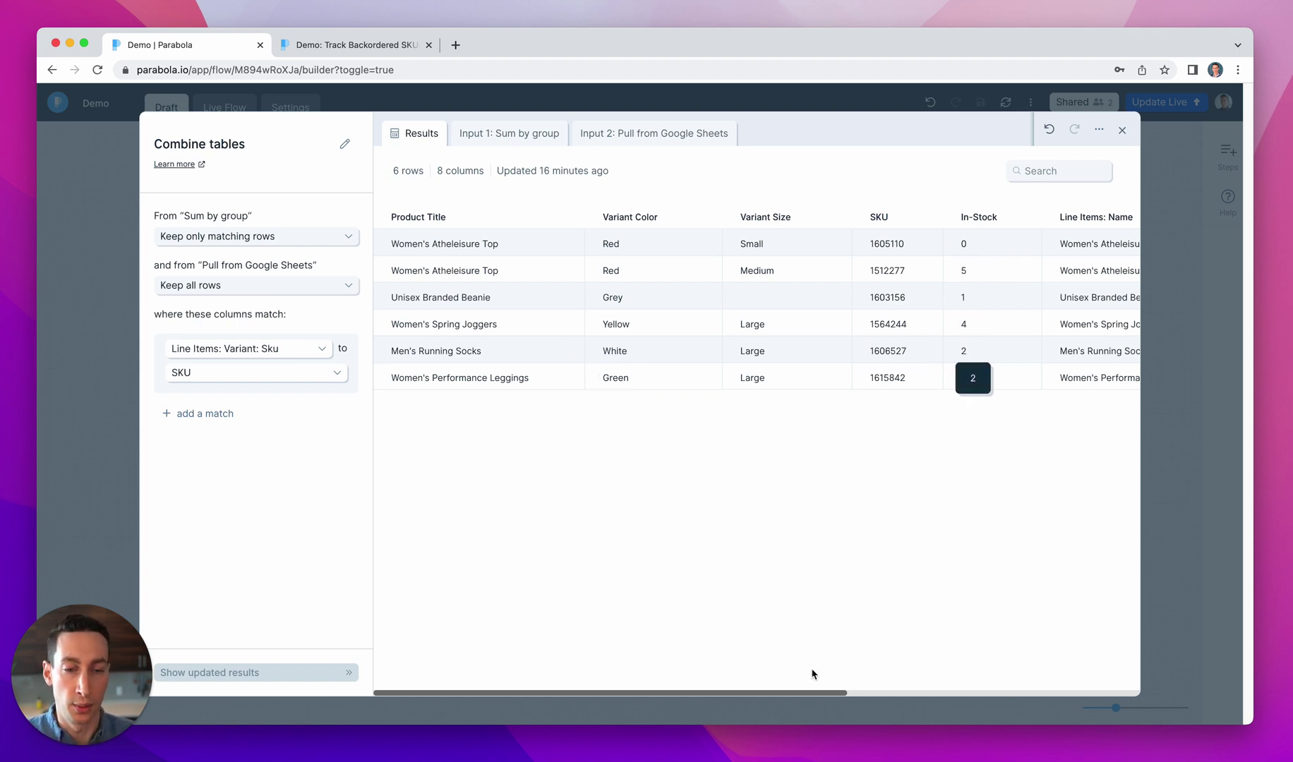
drag(817, 693, 1098, 678)
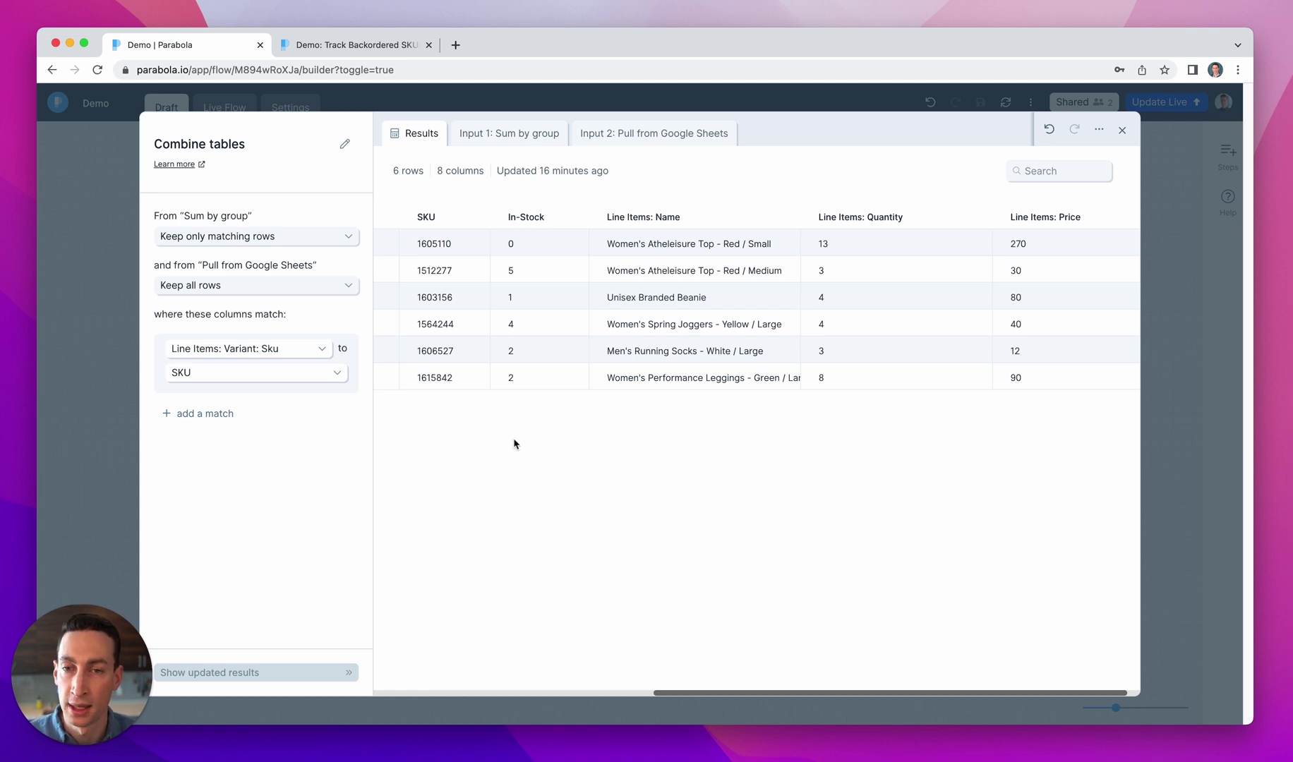
Close Combine tables, then inspect the Send email attachment and Google Sheets inventory steps
click(116, 459)
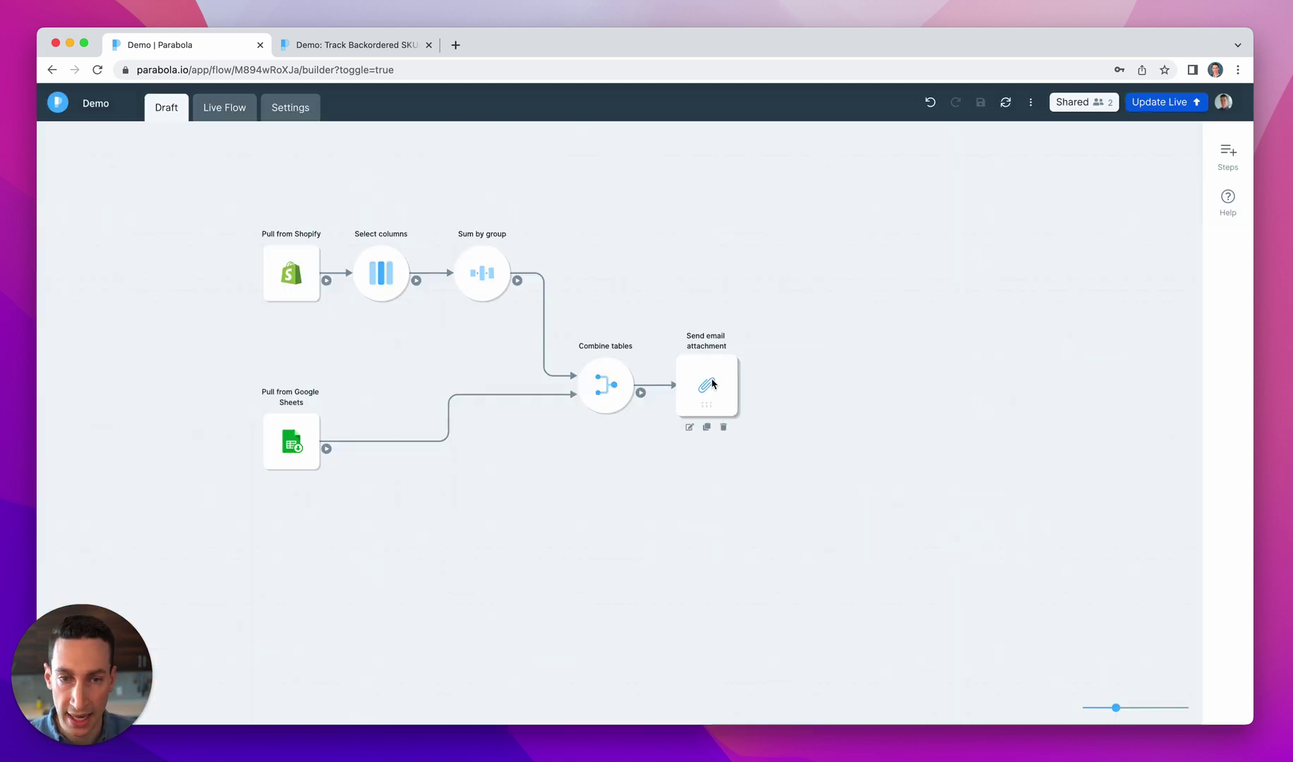
click(711, 384)
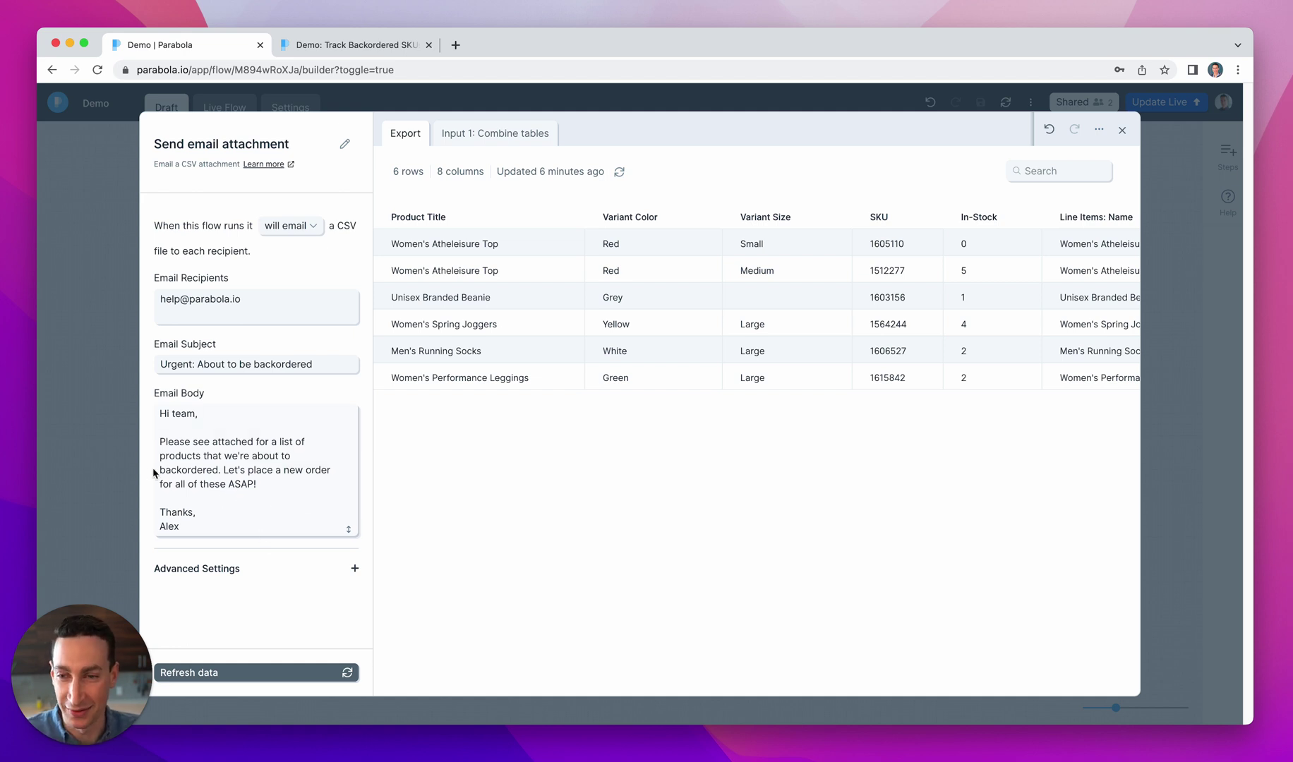
click(99, 482)
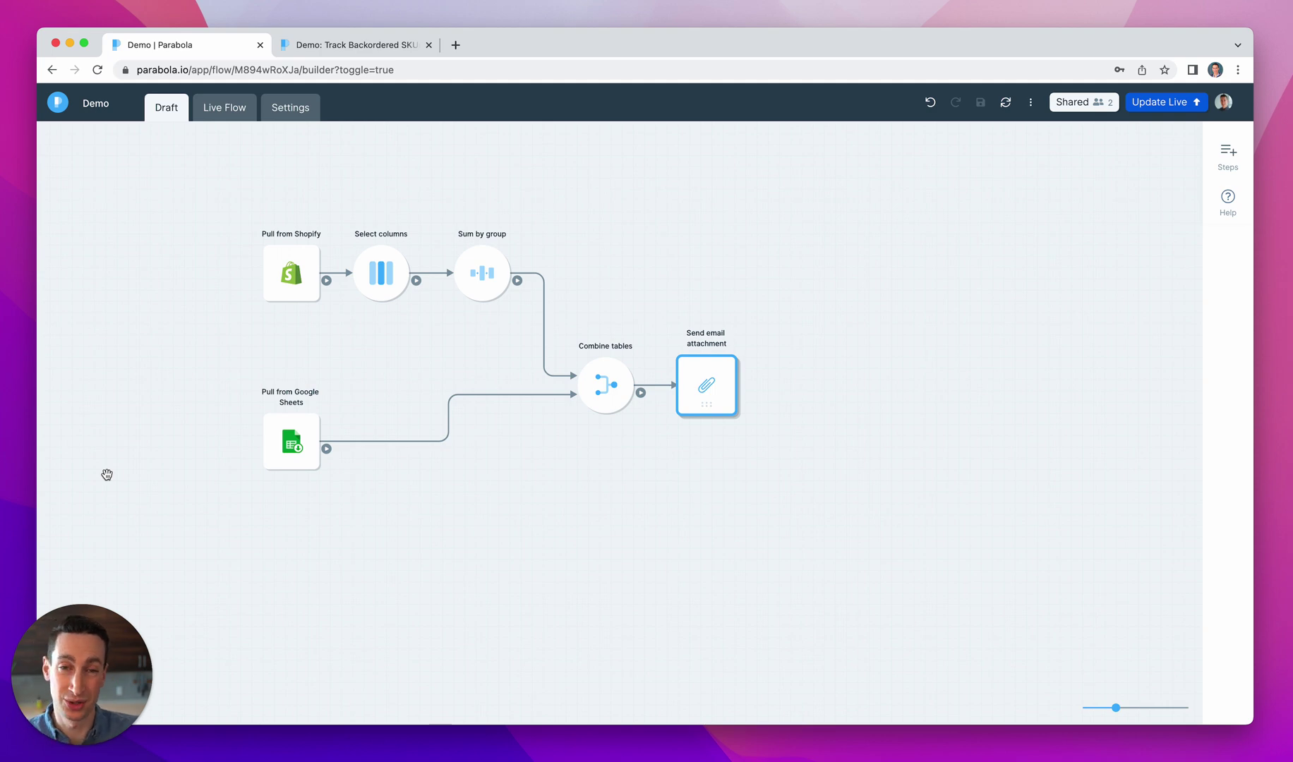
double_click(292, 455)
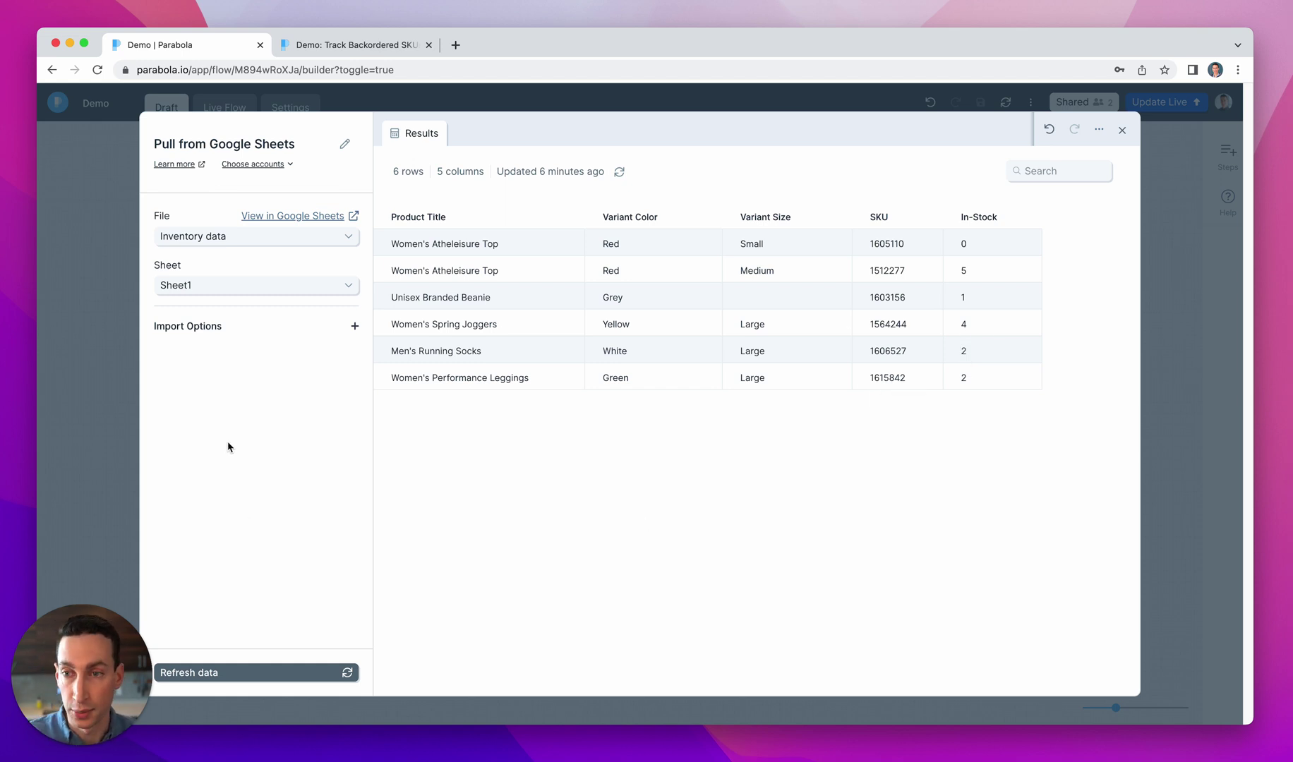
click(134, 427)
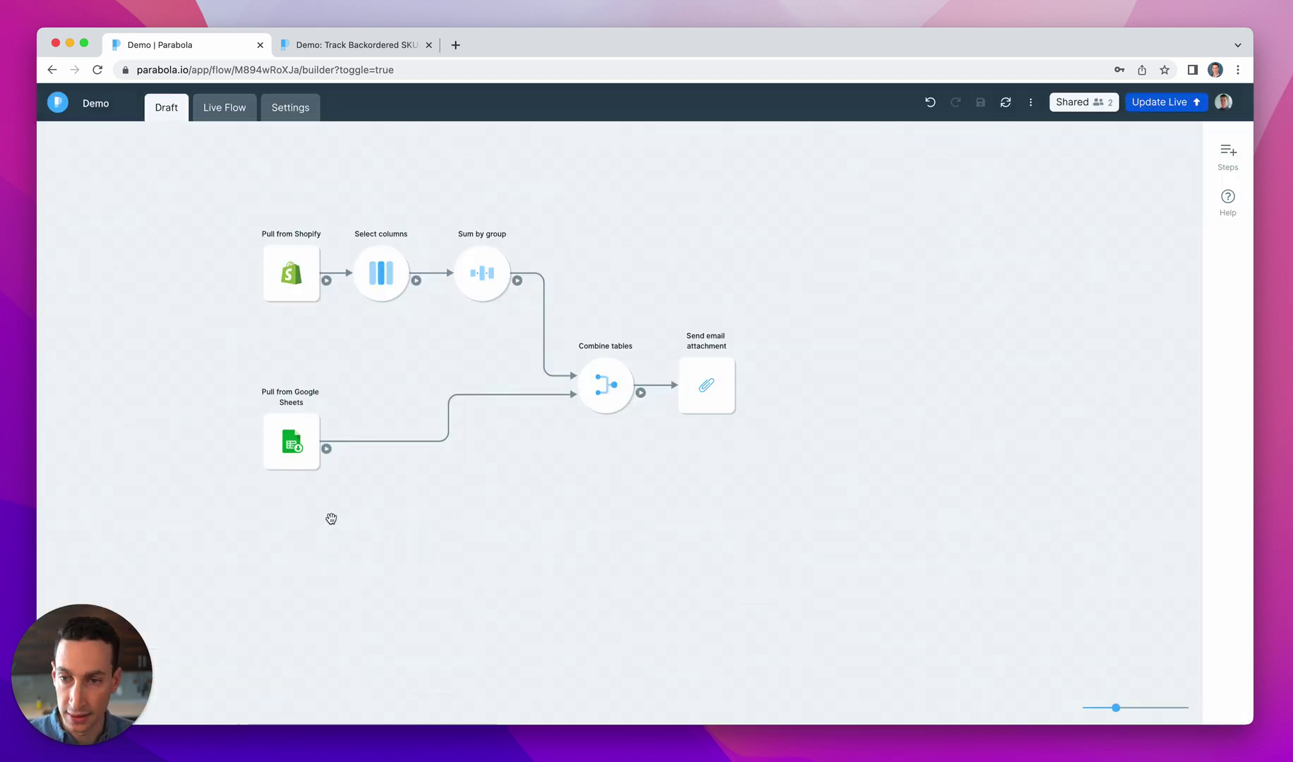
Paste the low-inventory card below Google Sheets and review its email data and In-Stock ≤ 5 filter
key(super+v)
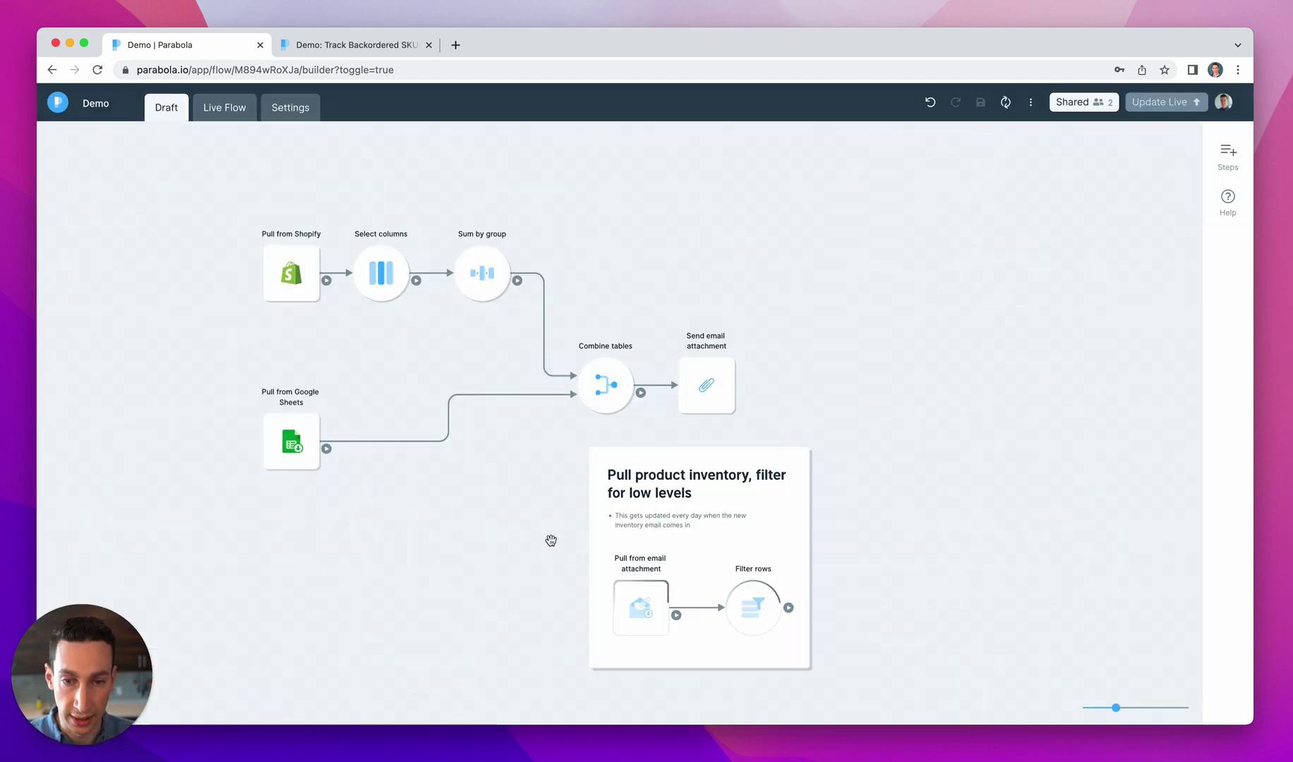
drag(601, 456, 385, 490)
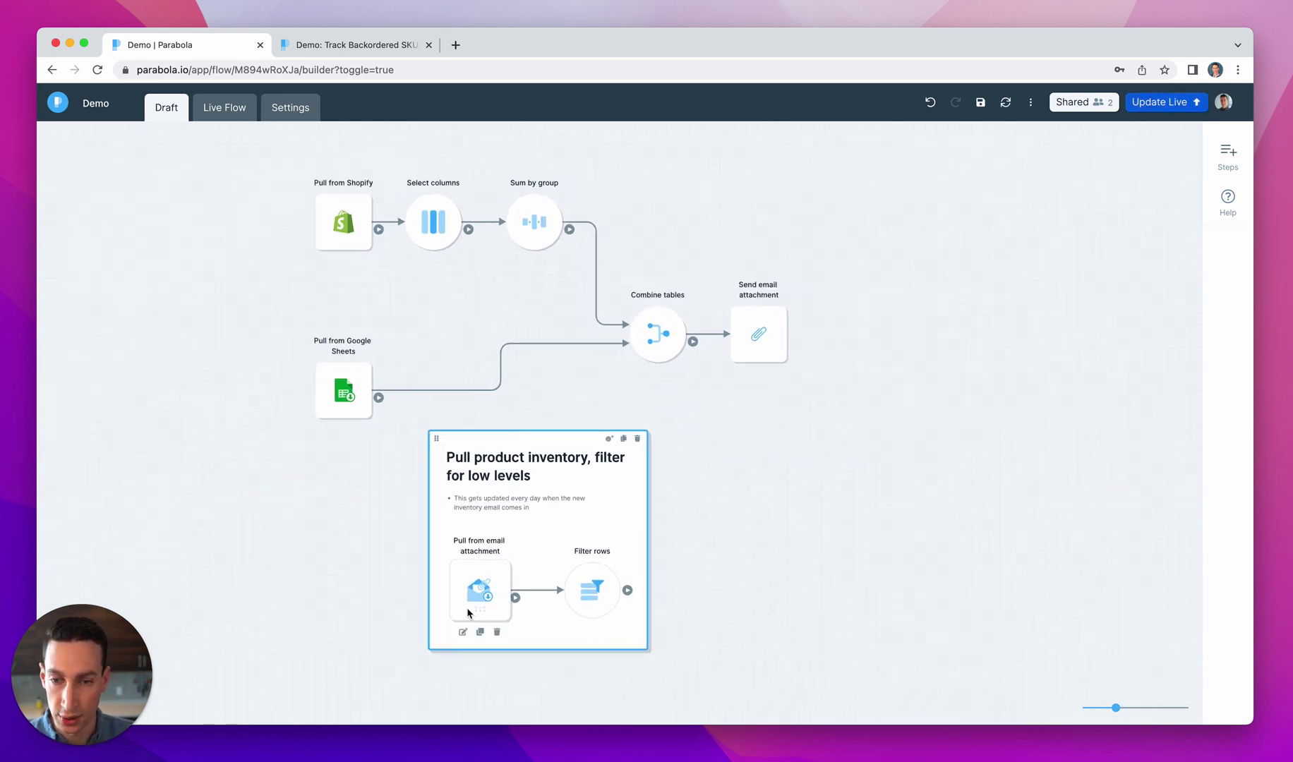
click(472, 588)
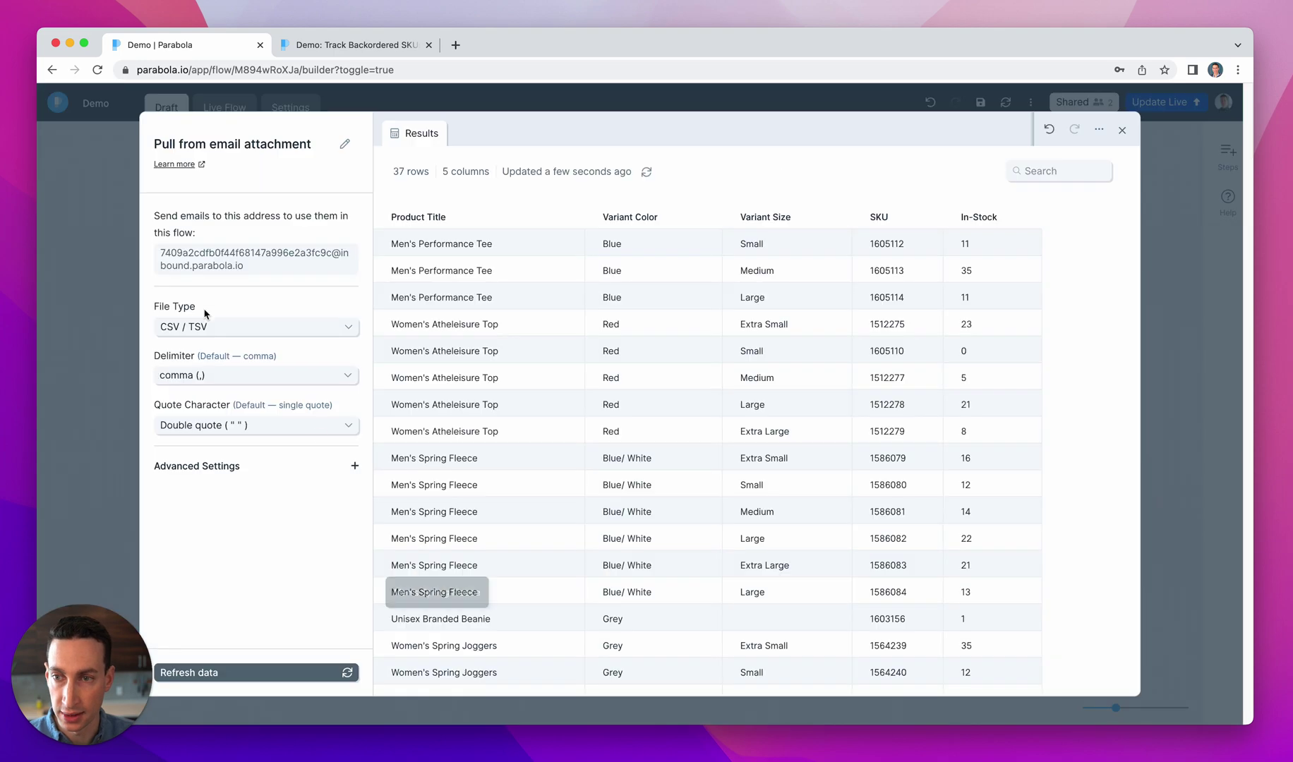
triple_click(227, 266)
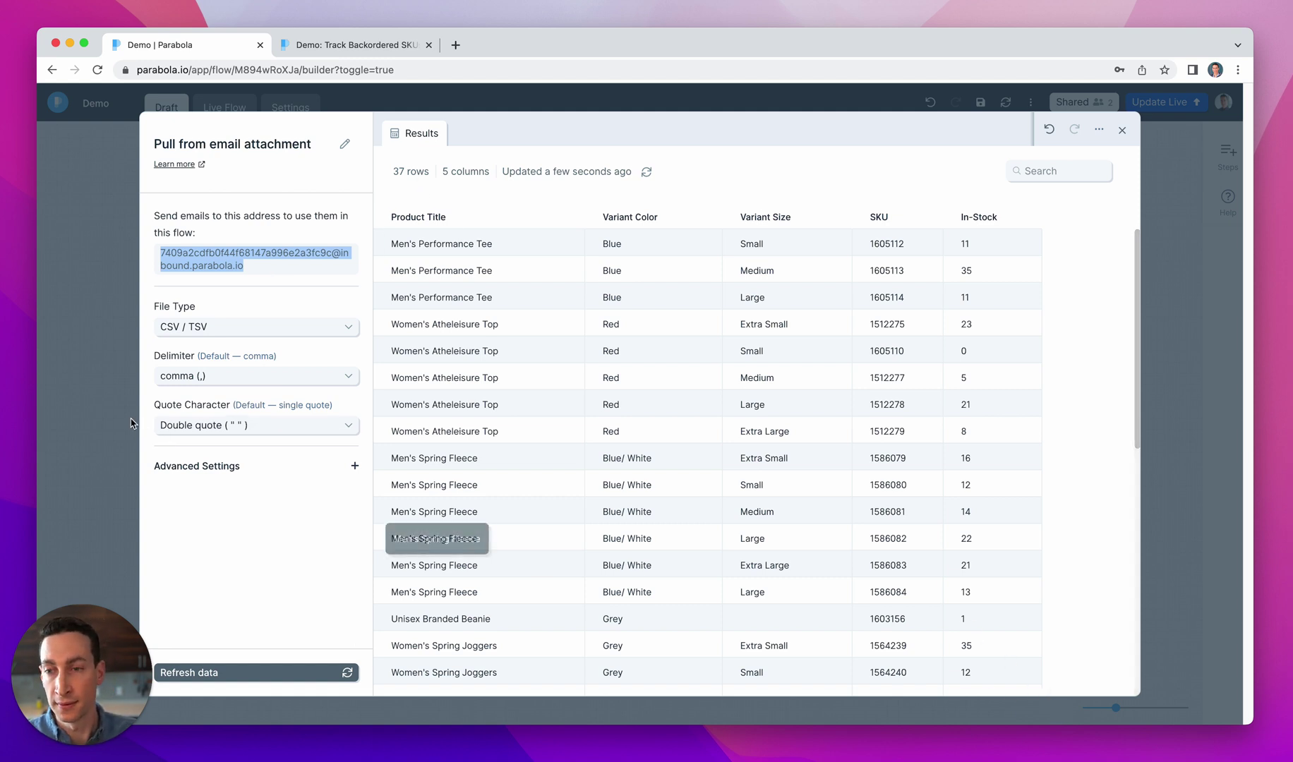
key(Escape)
click(591, 587)
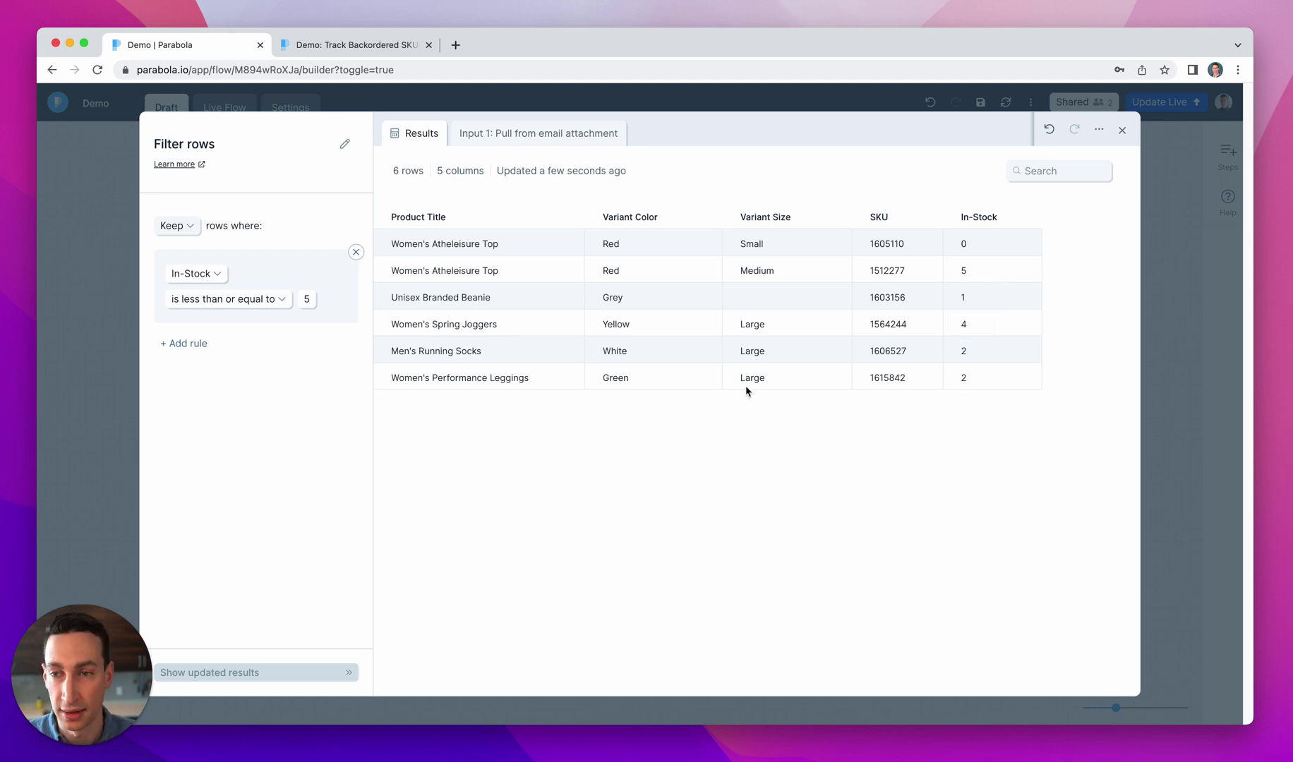
click(125, 399)
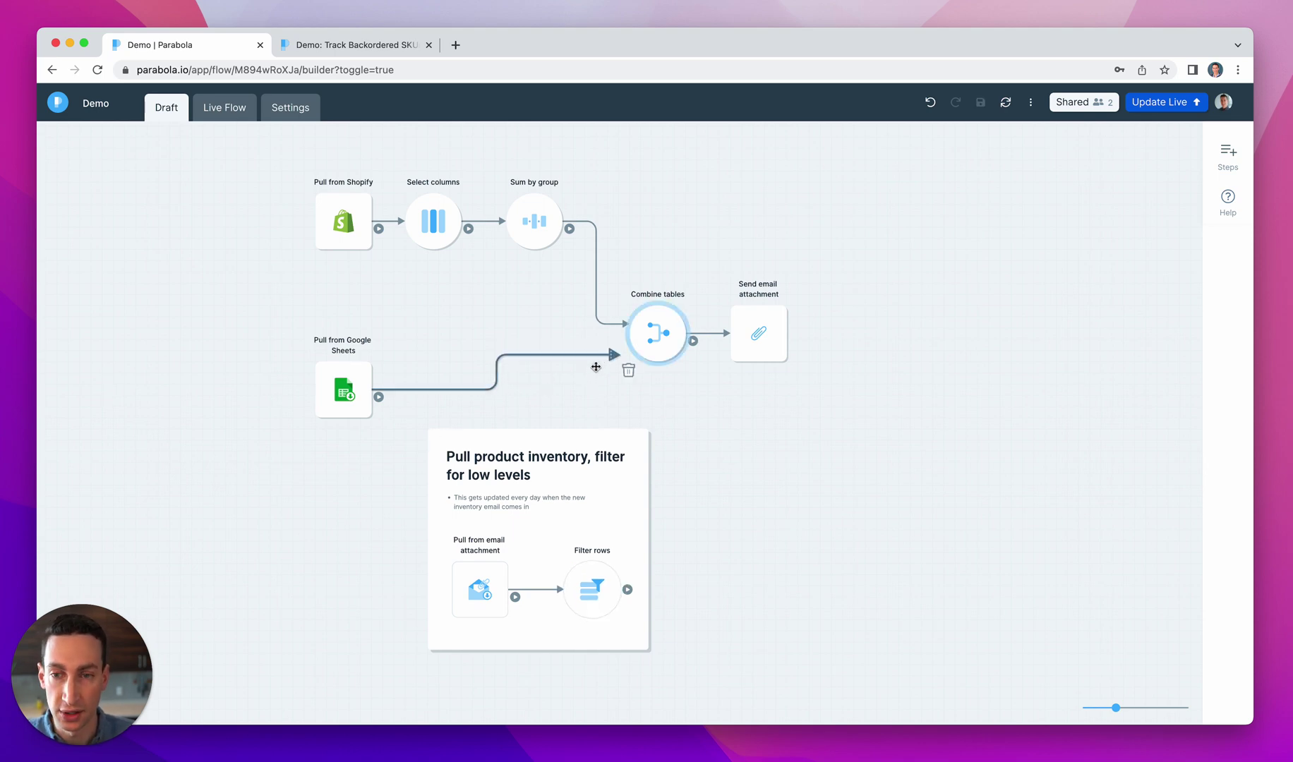
Replace the Google Sheets input to Combine tables with Filter rows, moving Sheets aside
click(611, 344)
drag(341, 397, 127, 431)
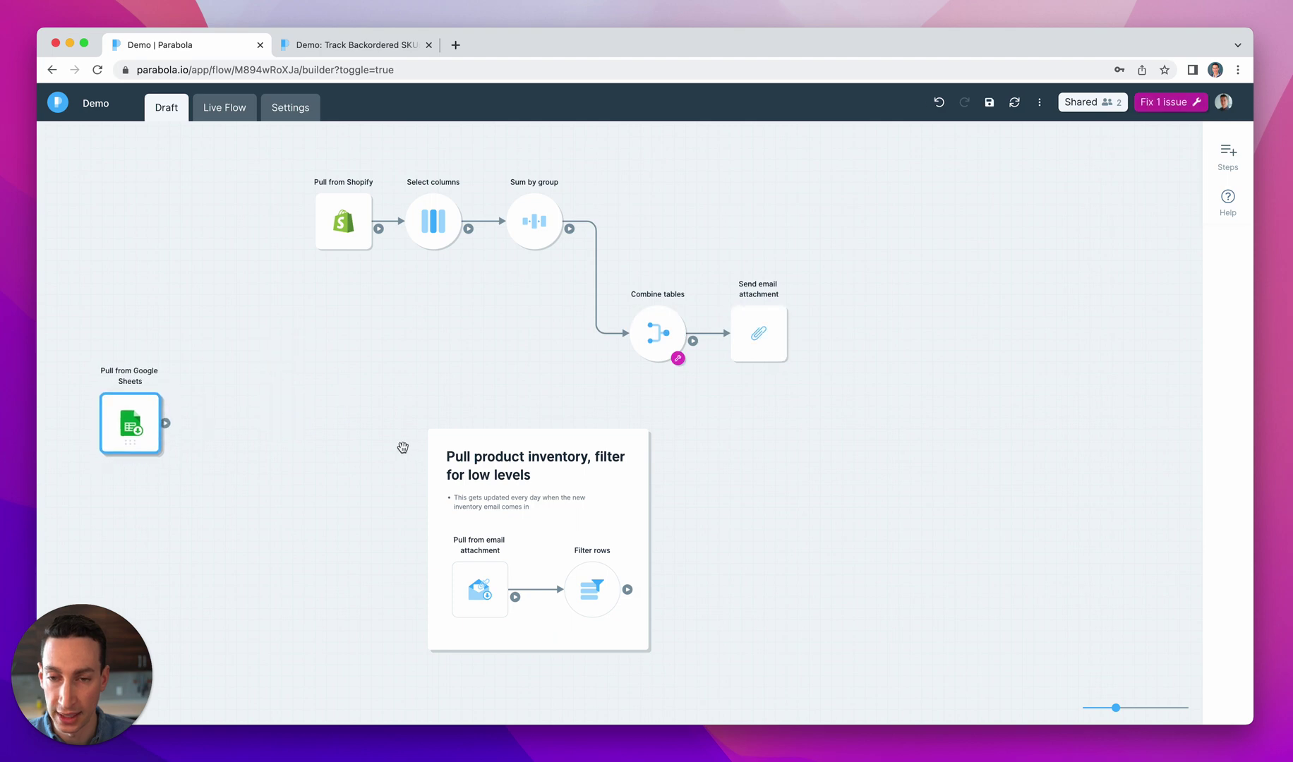
drag(432, 435, 321, 300)
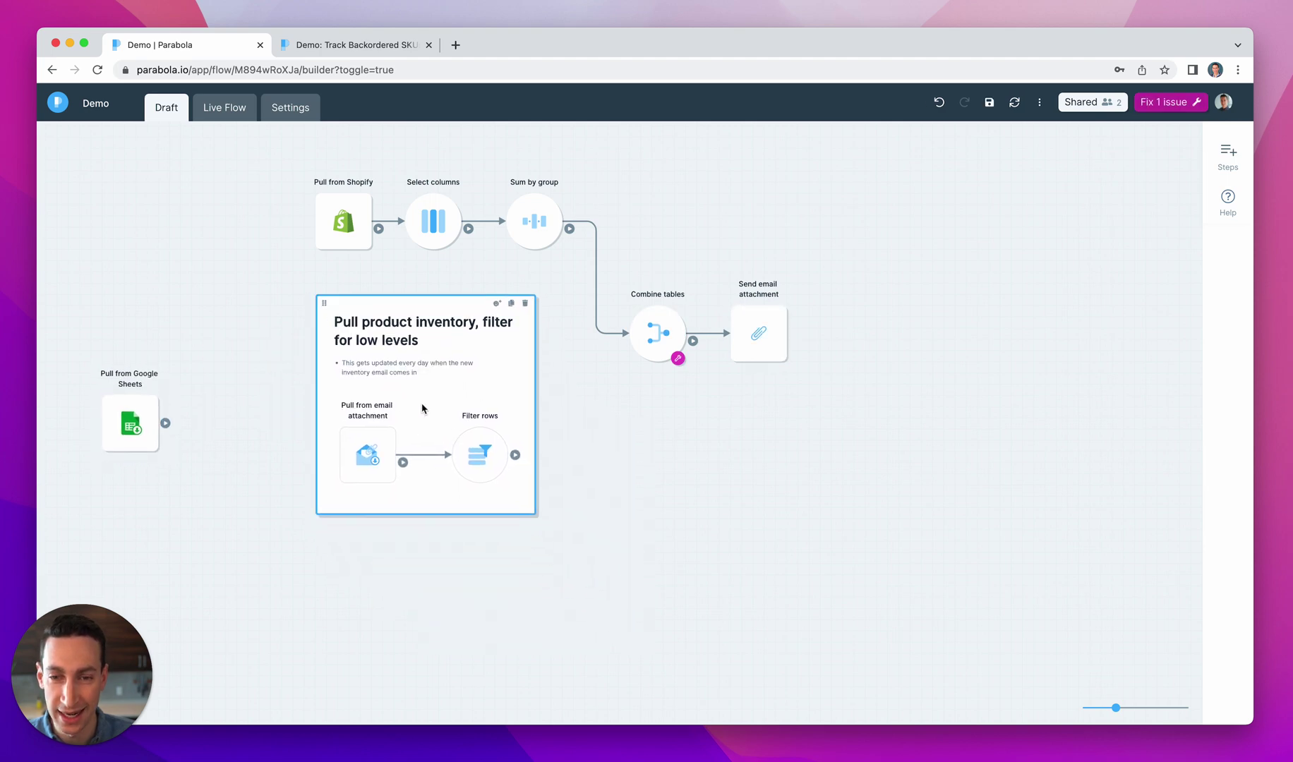
drag(515, 461, 657, 333)
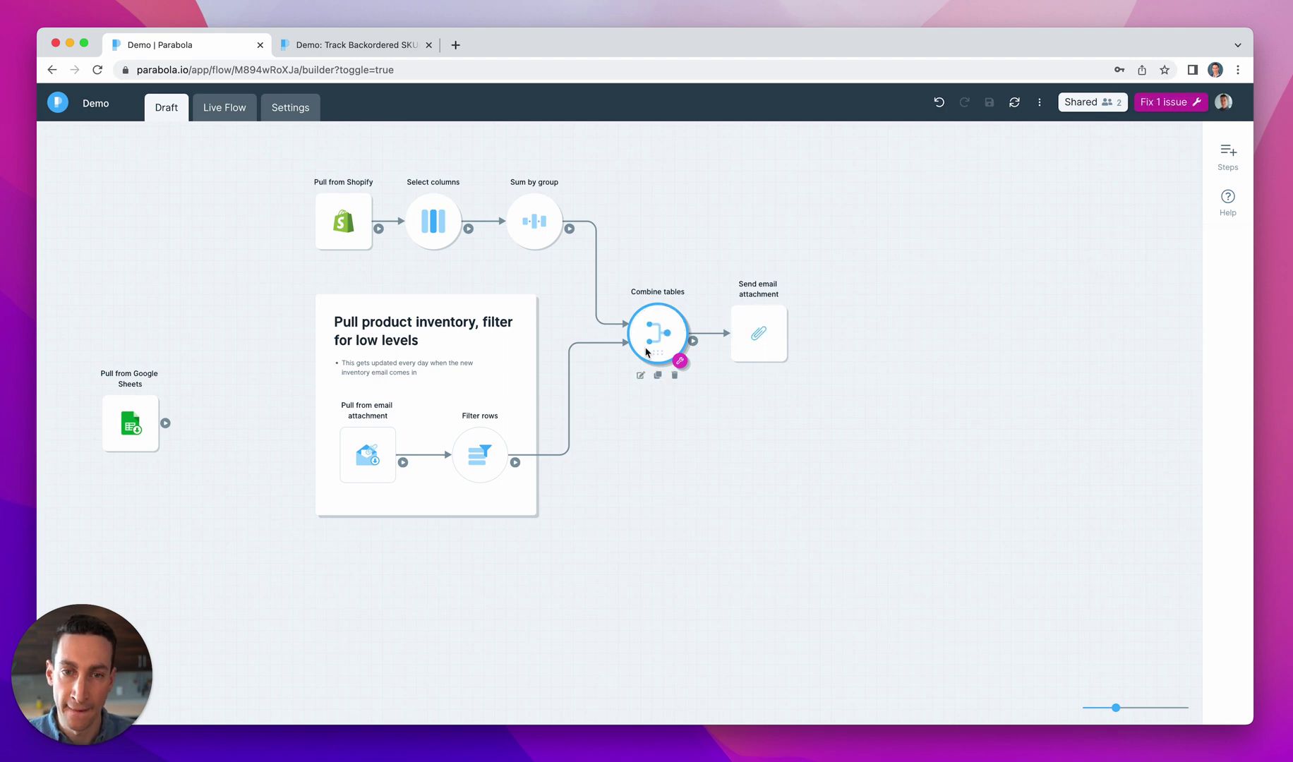
In Combine tables, try row-keeping options for Sum by group and recalculate the results
click(648, 353)
click(327, 237)
click(297, 272)
click(298, 285)
click(302, 266)
click(296, 239)
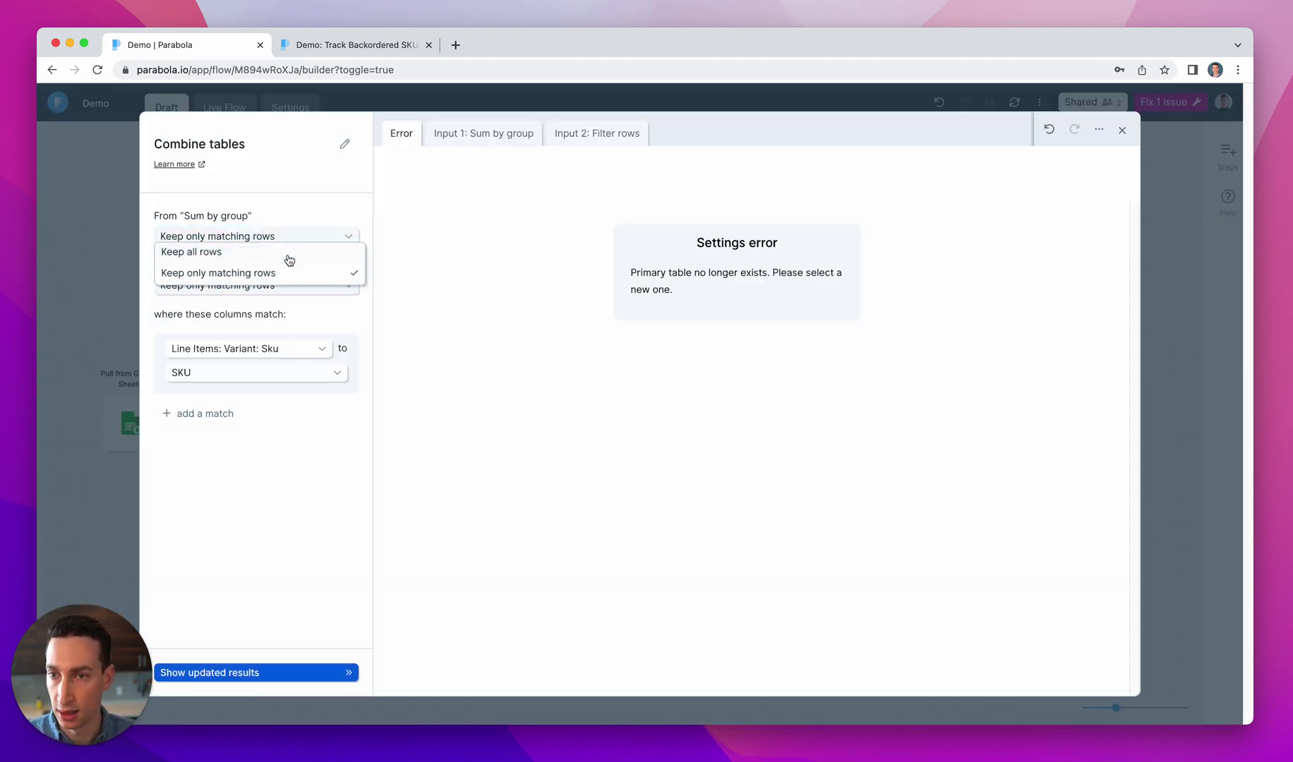
click(290, 253)
click(233, 674)
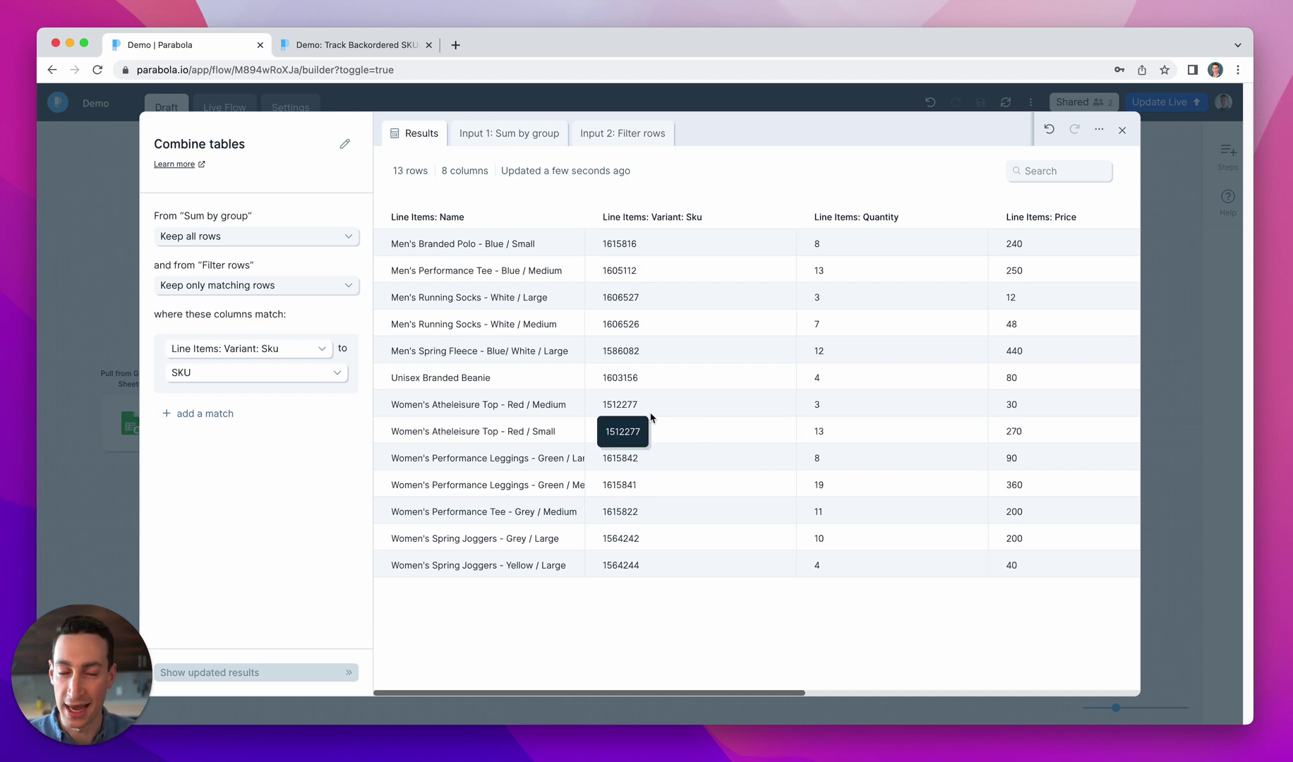
Keep only matching Sum by group rows and all Filter rows rows, then refresh the 6-row result
click(335, 238)
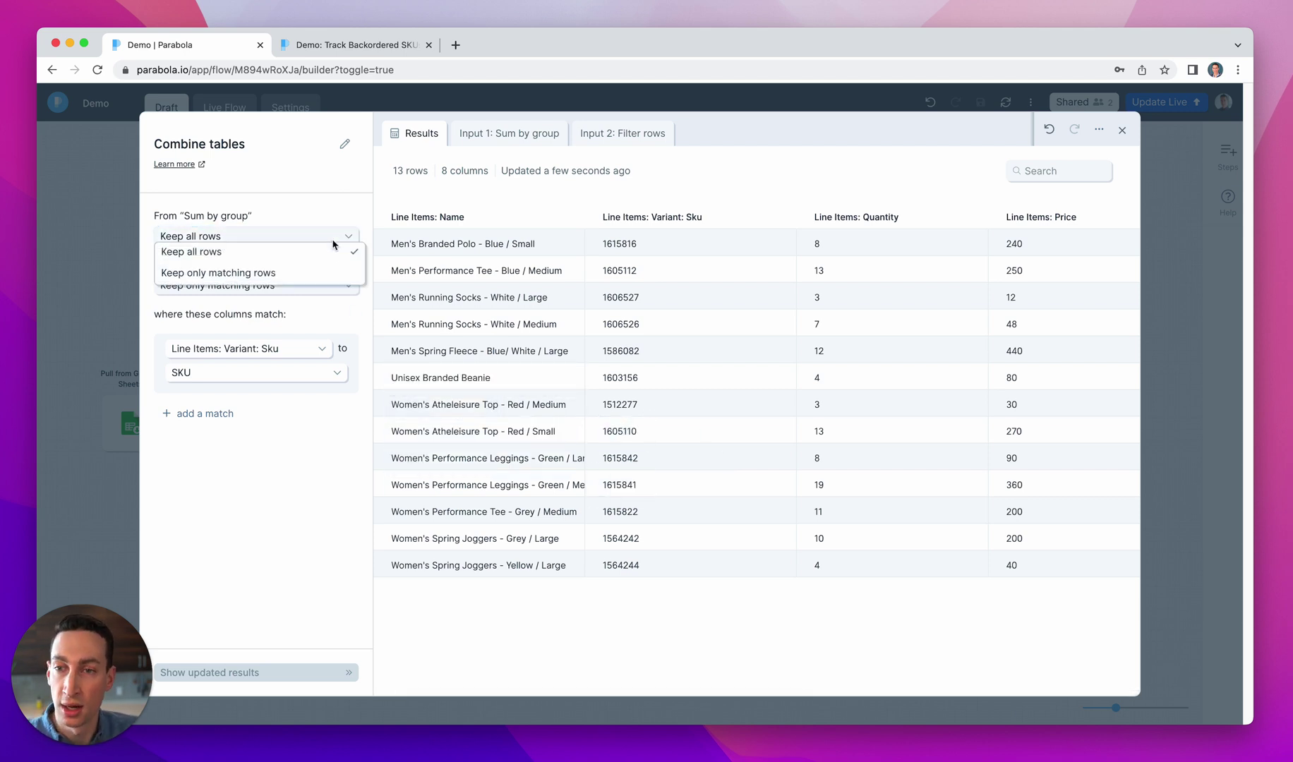
click(310, 273)
click(285, 285)
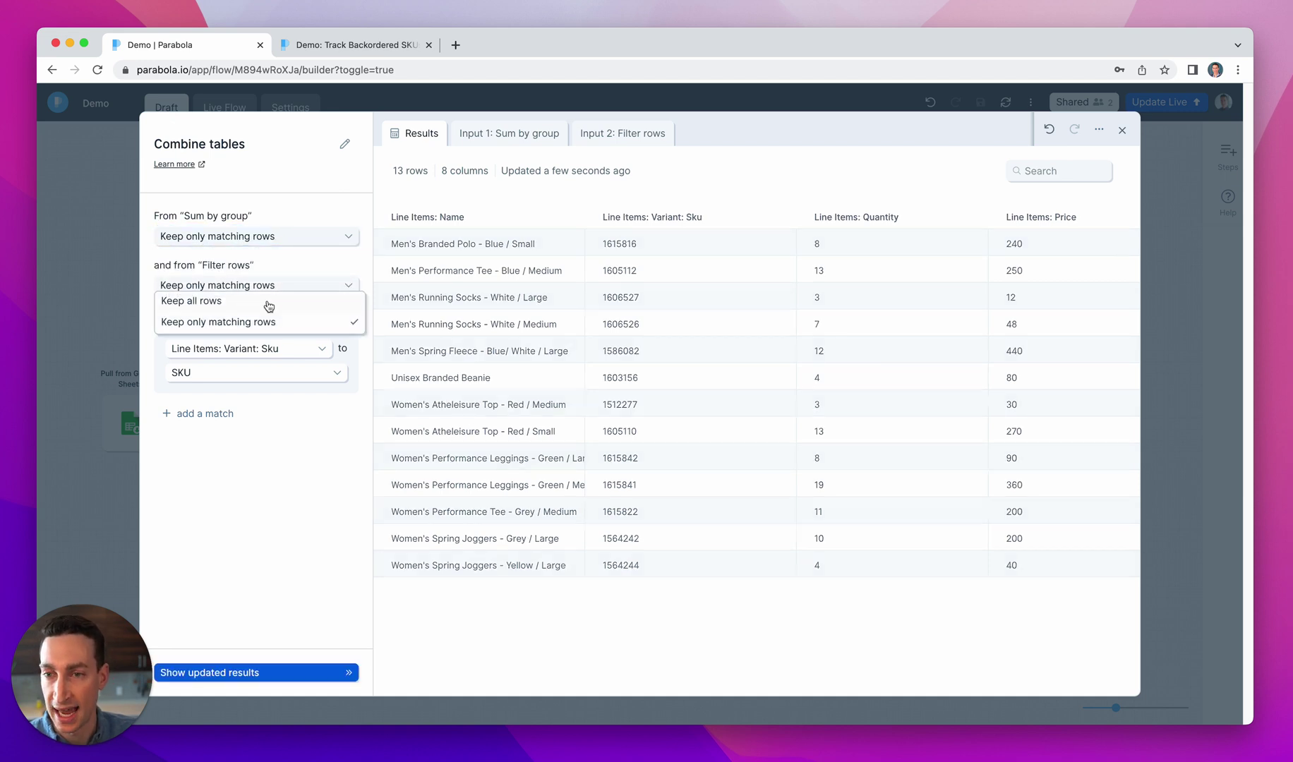
click(270, 303)
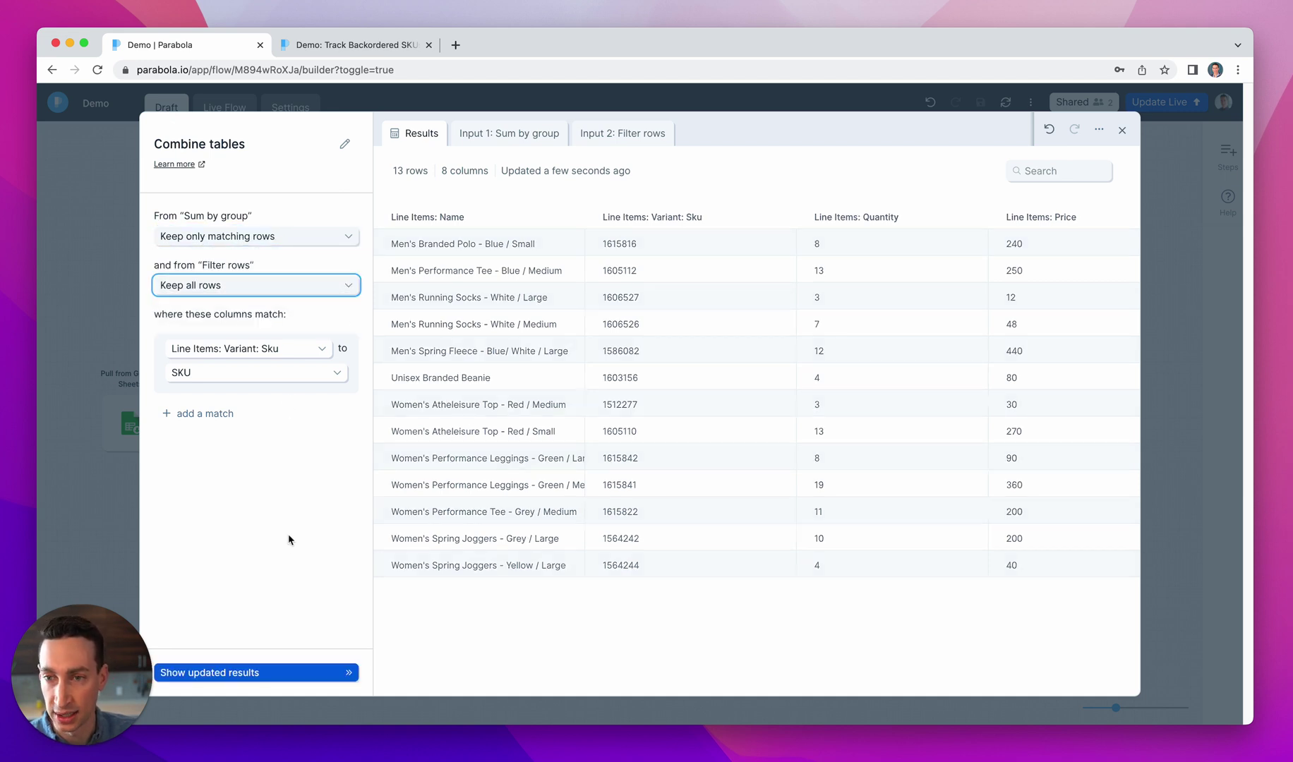
click(275, 673)
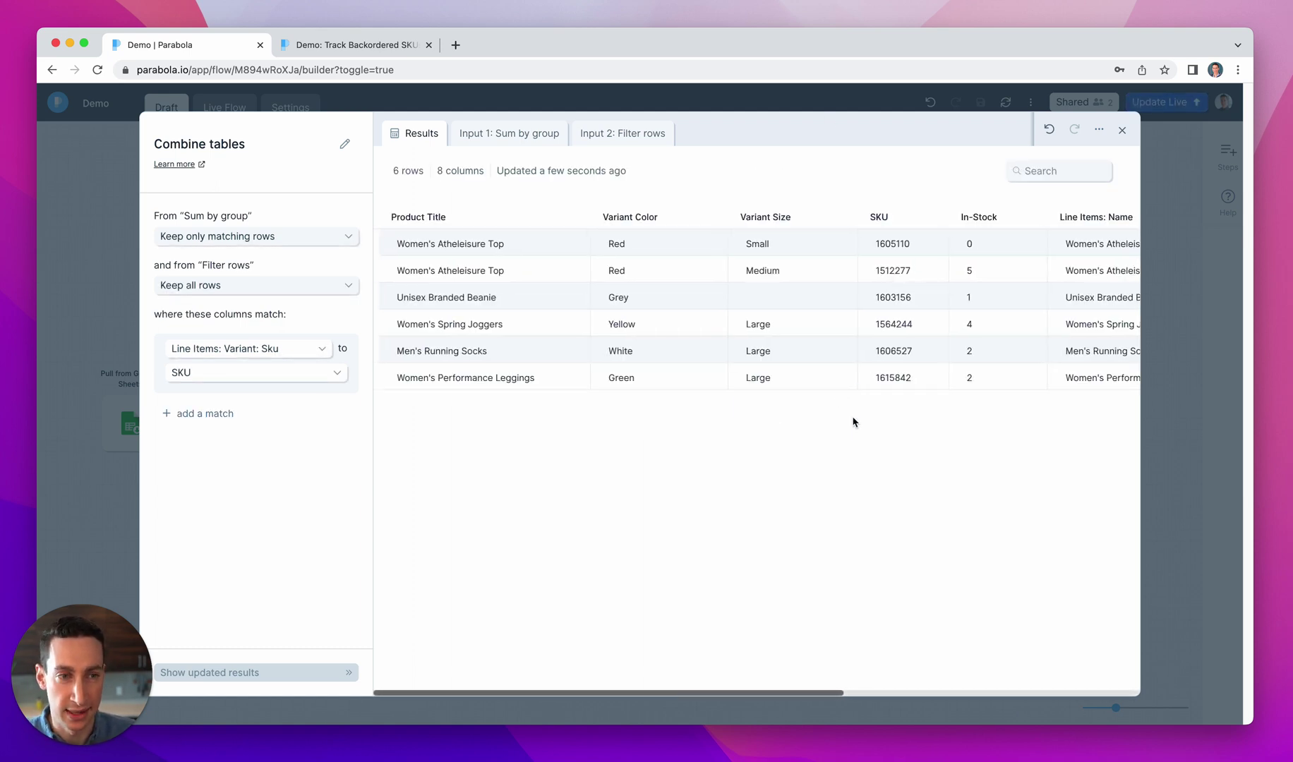
scroll(853, 422, right, 6)
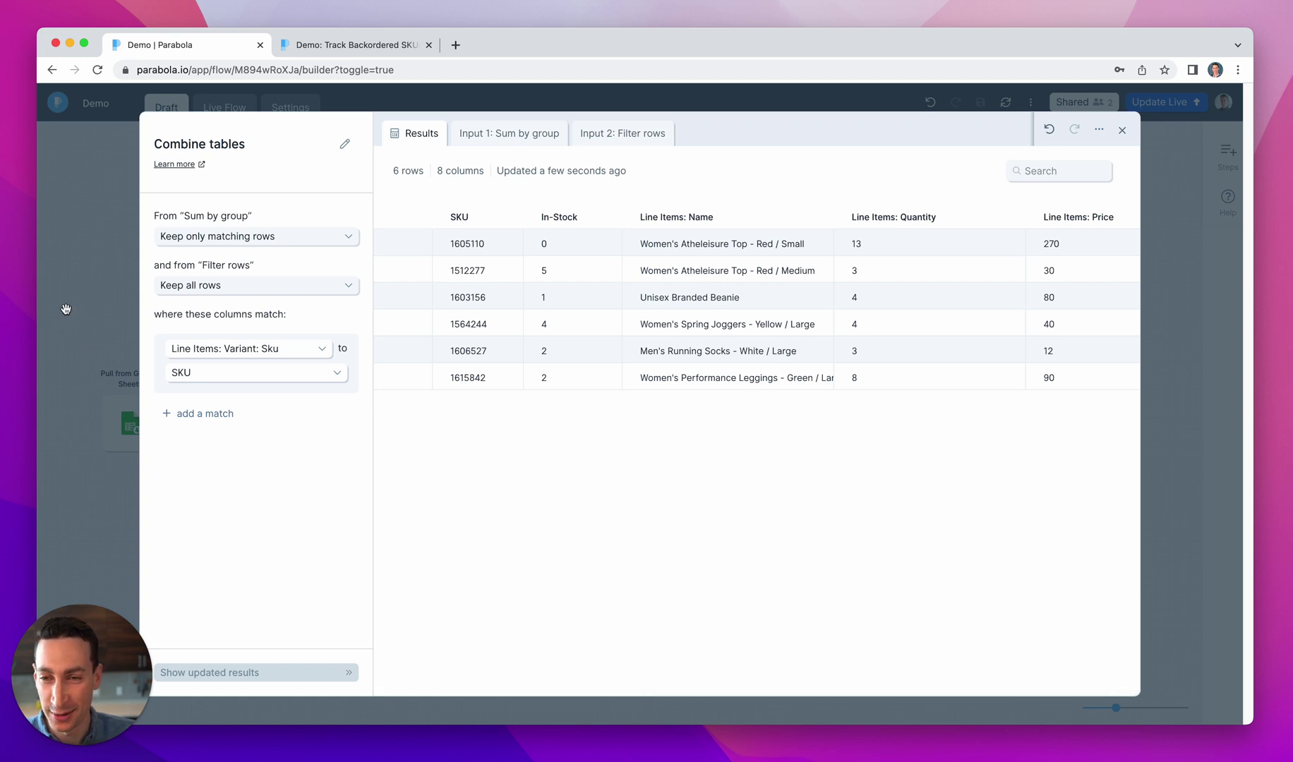
click(69, 311)
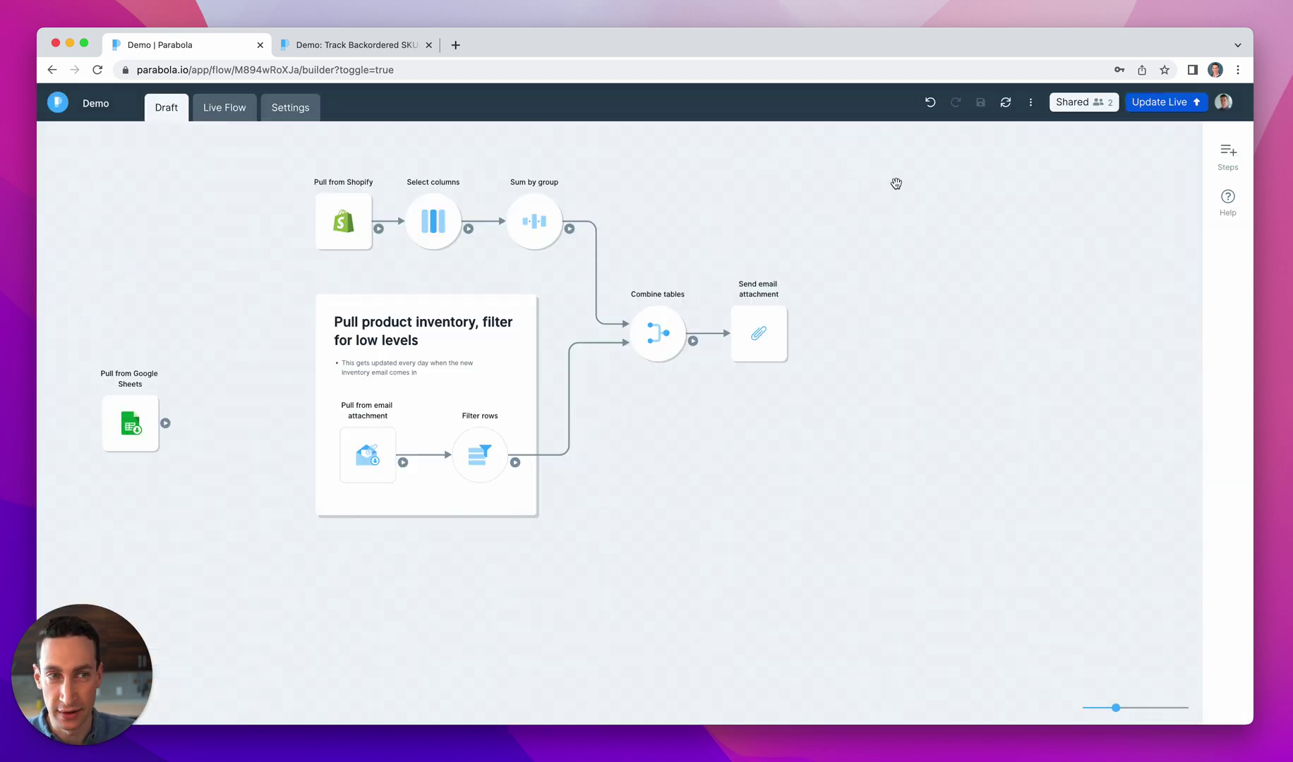
Publish the draft with Update Live and pan the live flow preview
click(1176, 102)
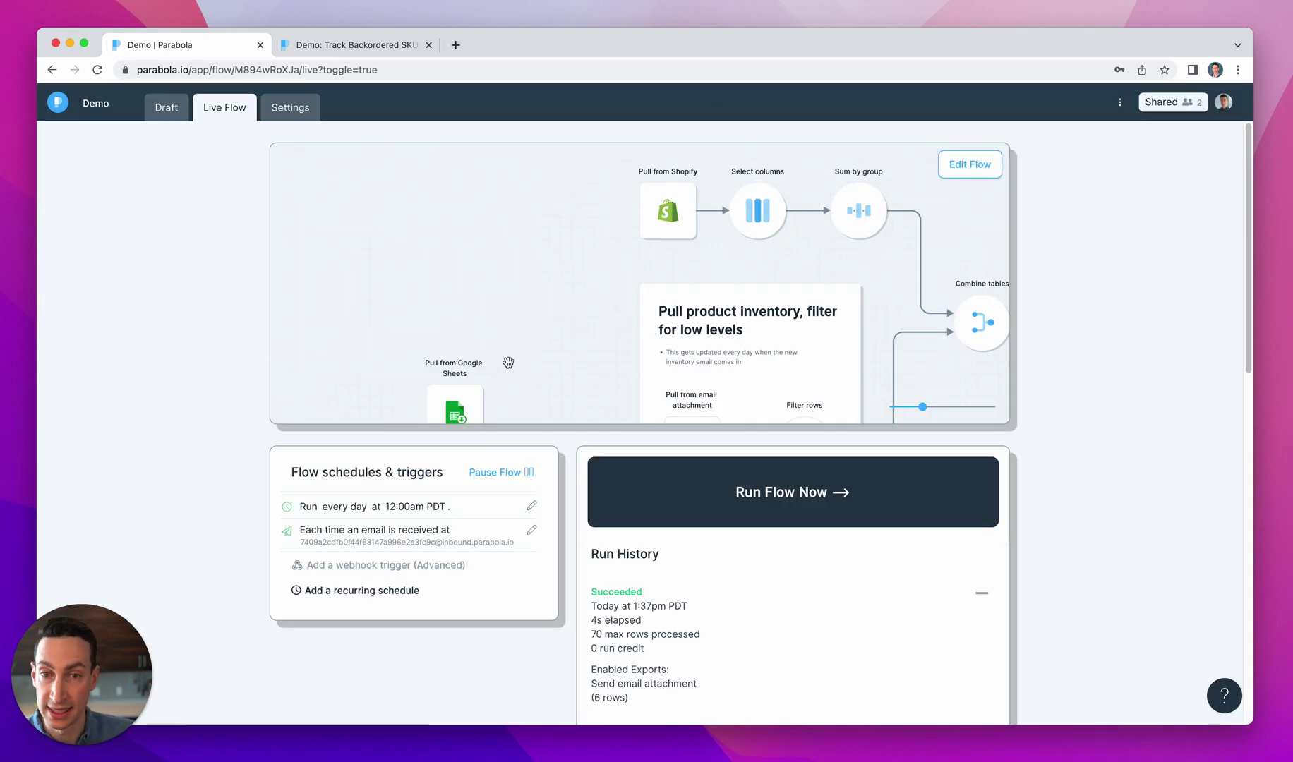
drag(505, 360, 347, 271)
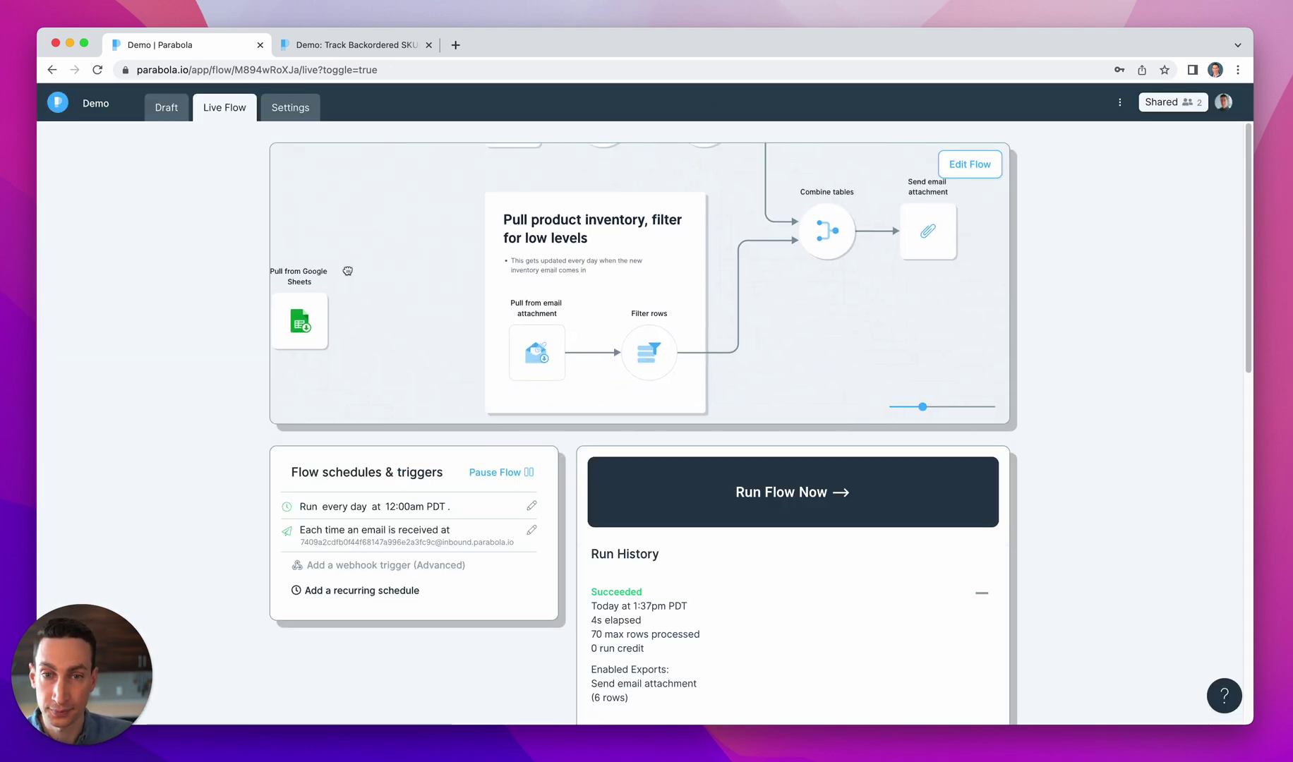
scroll(365, 294, up, 3)
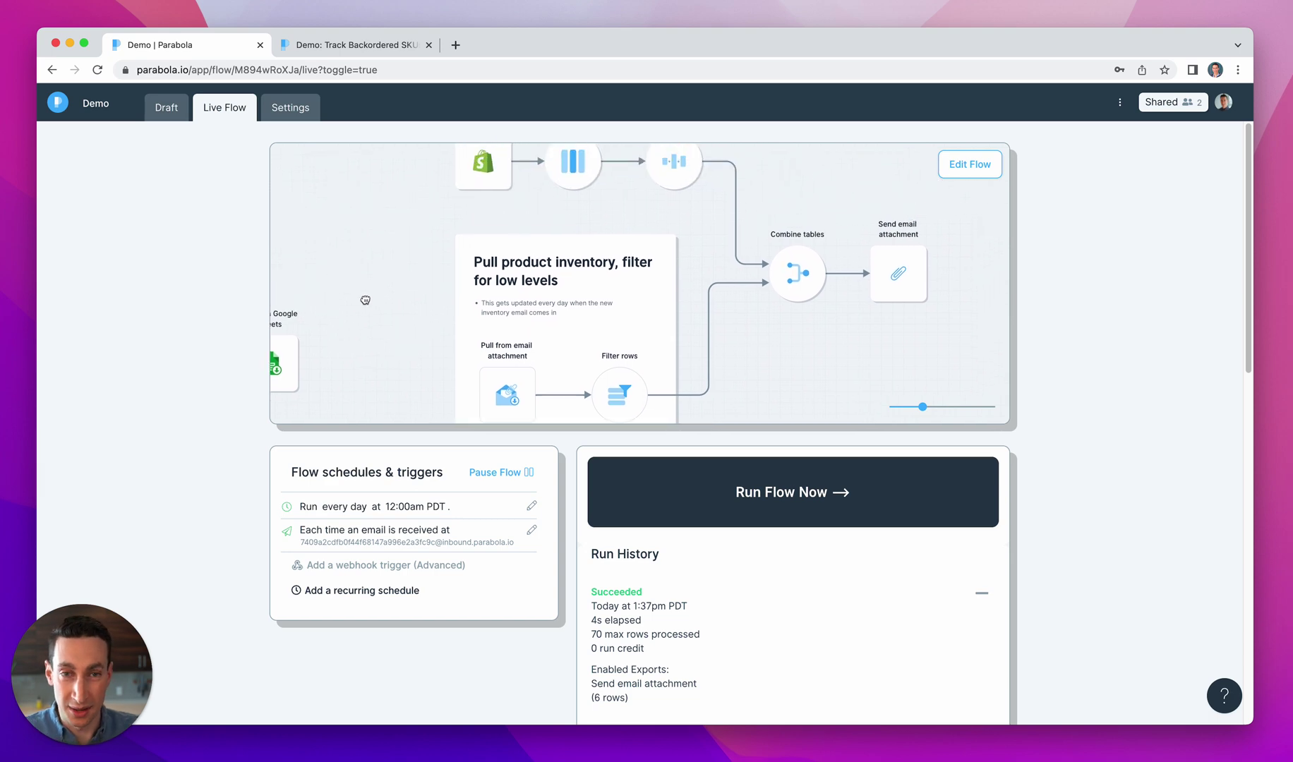
scroll(360, 312, up, 2)
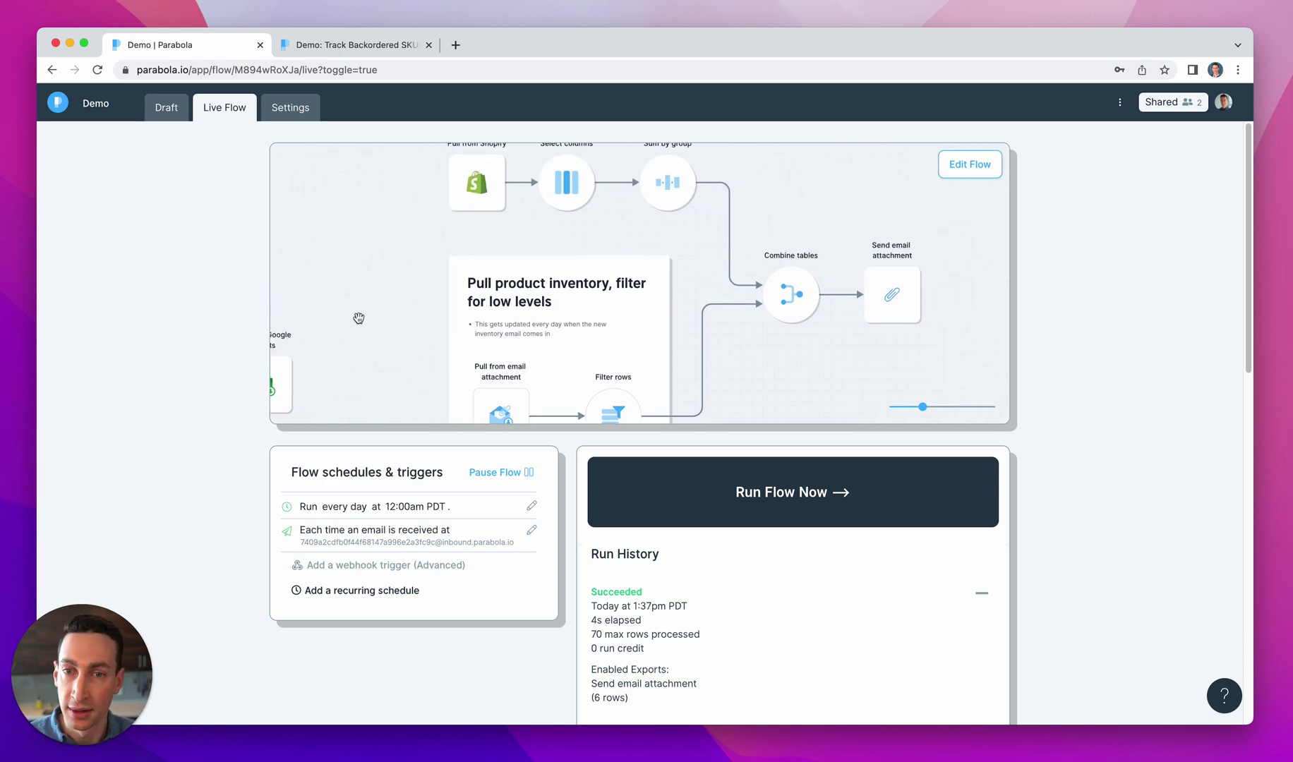
Switch to the 'Demo: Track Backordered SKUs' browser tab
click(382, 51)
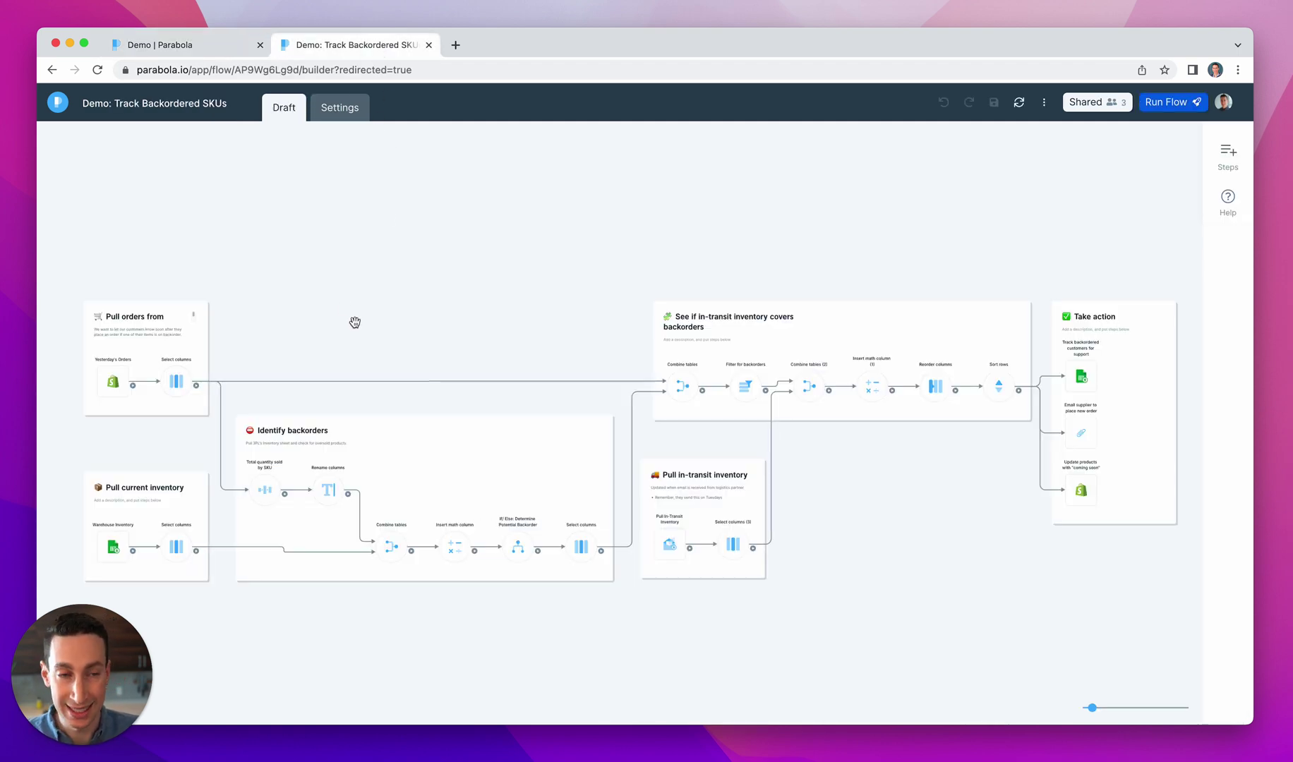